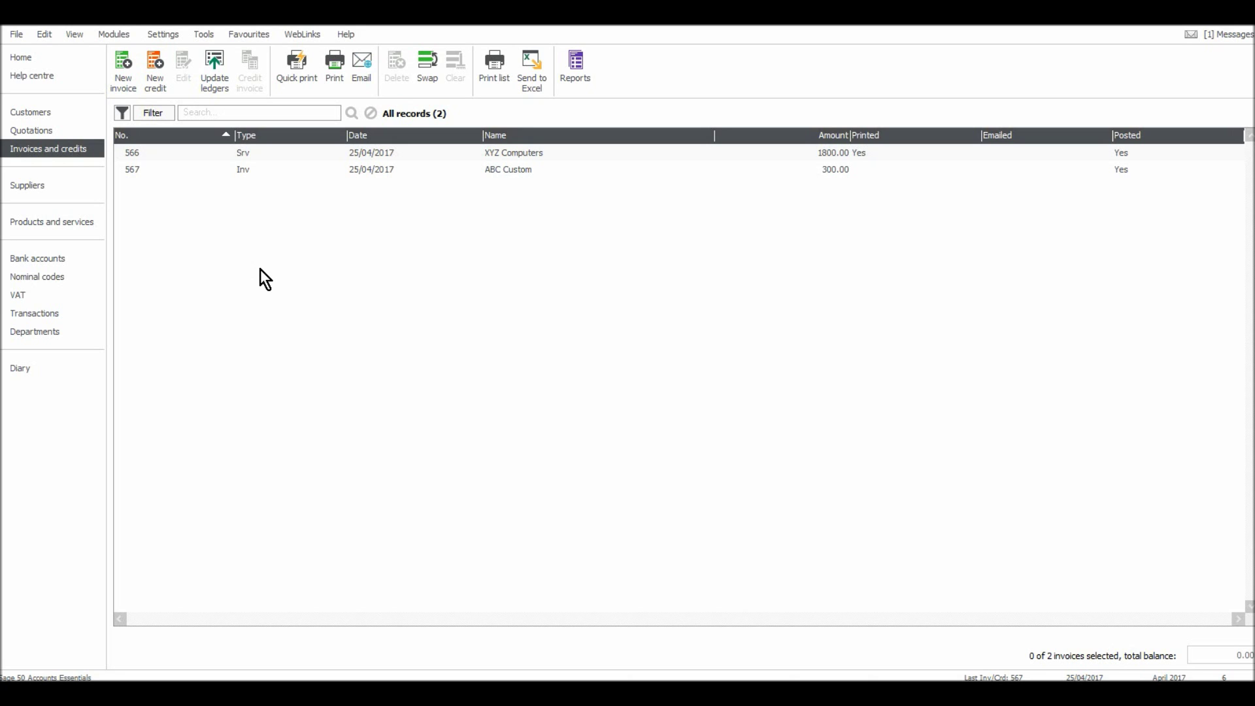
Browse the Nominal codes, Customers and Invoices lists.
left_click(78, 277)
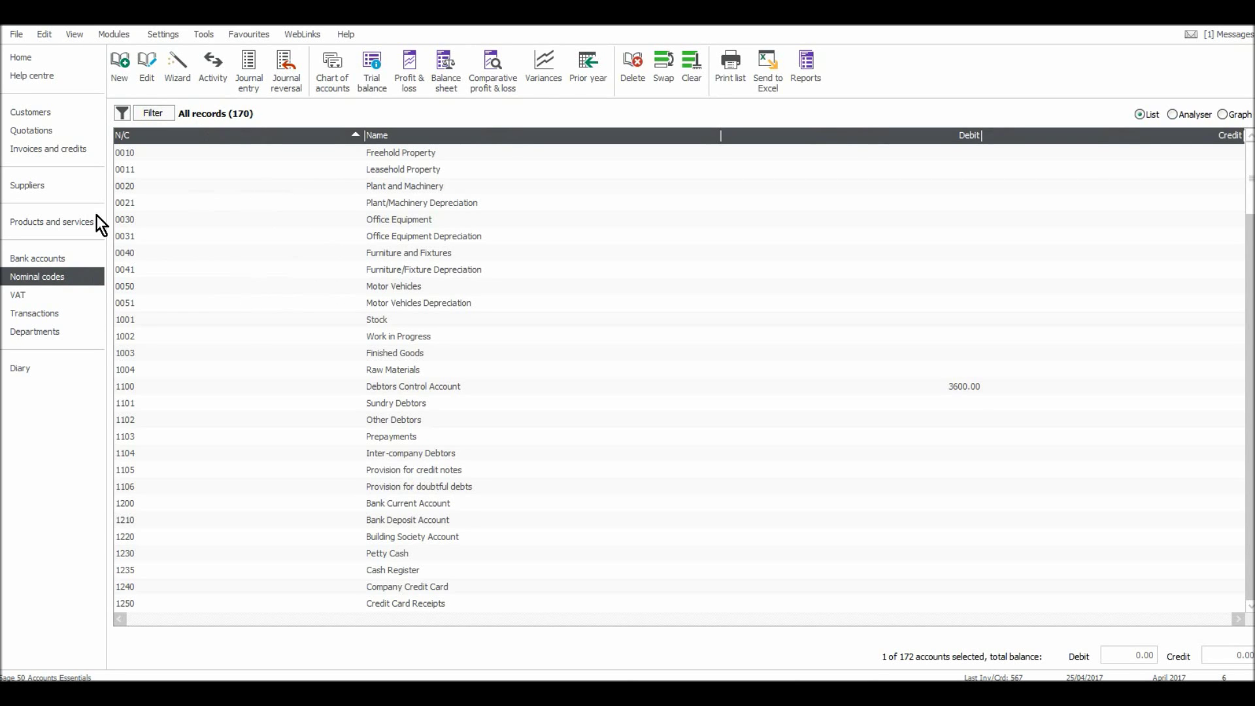
left_click(37, 112)
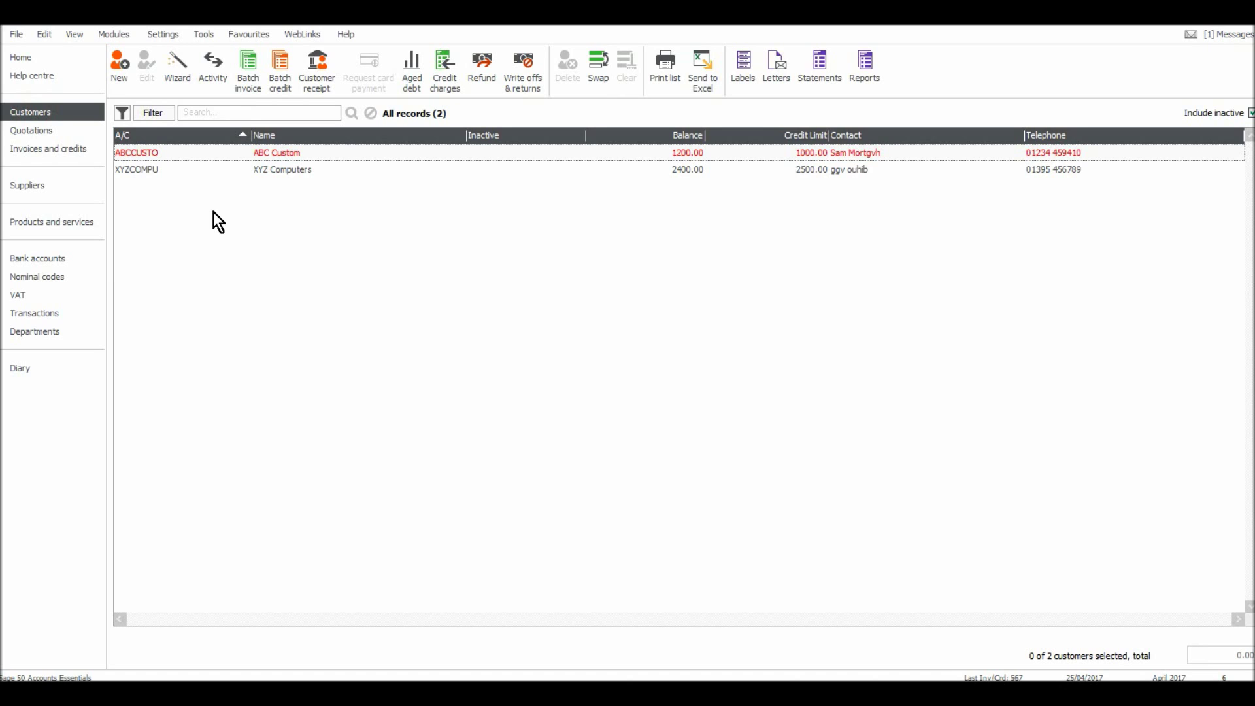
left_click(69, 157)
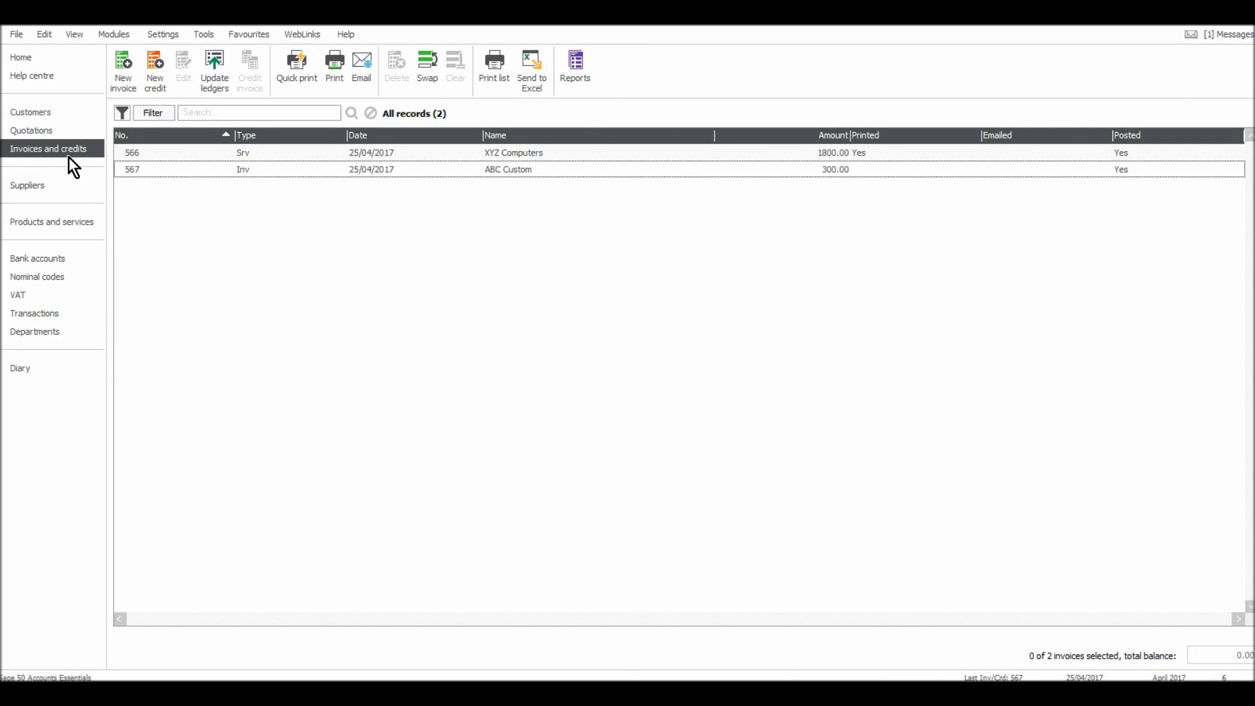
Toggle between the Customers and Suppliers lists, settling on the empty Suppliers list.
left_click(52, 185)
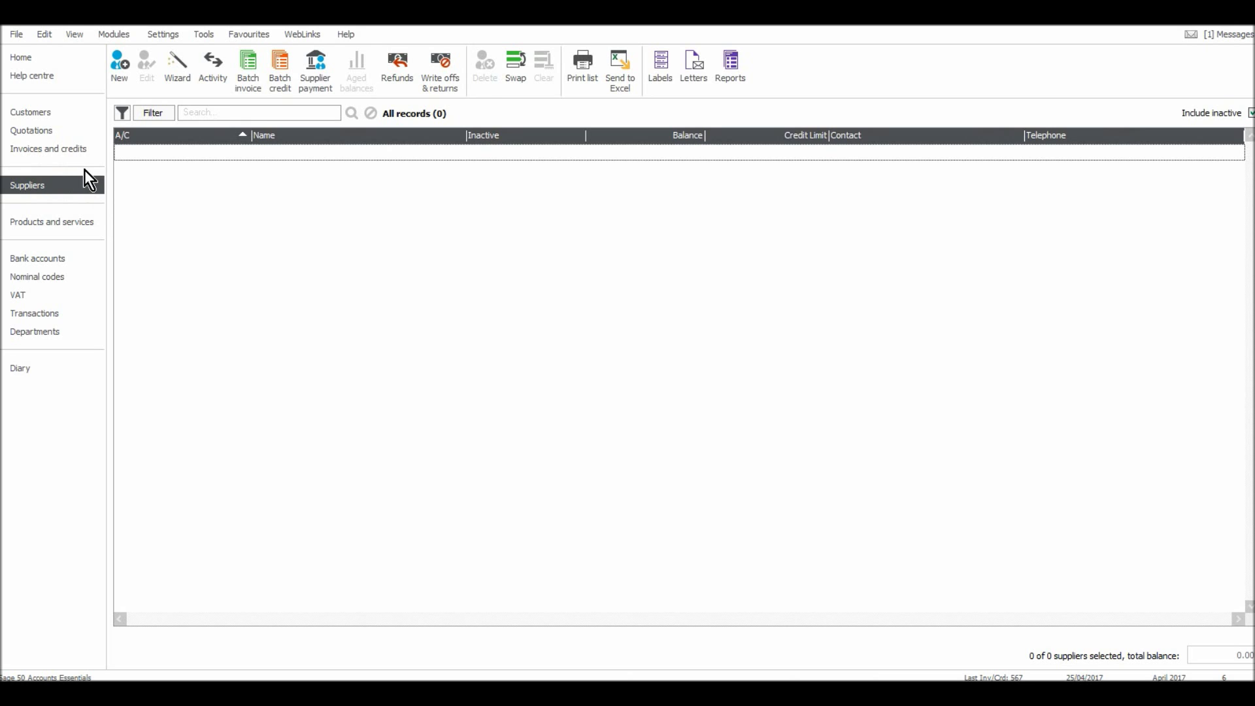
left_click(62, 111)
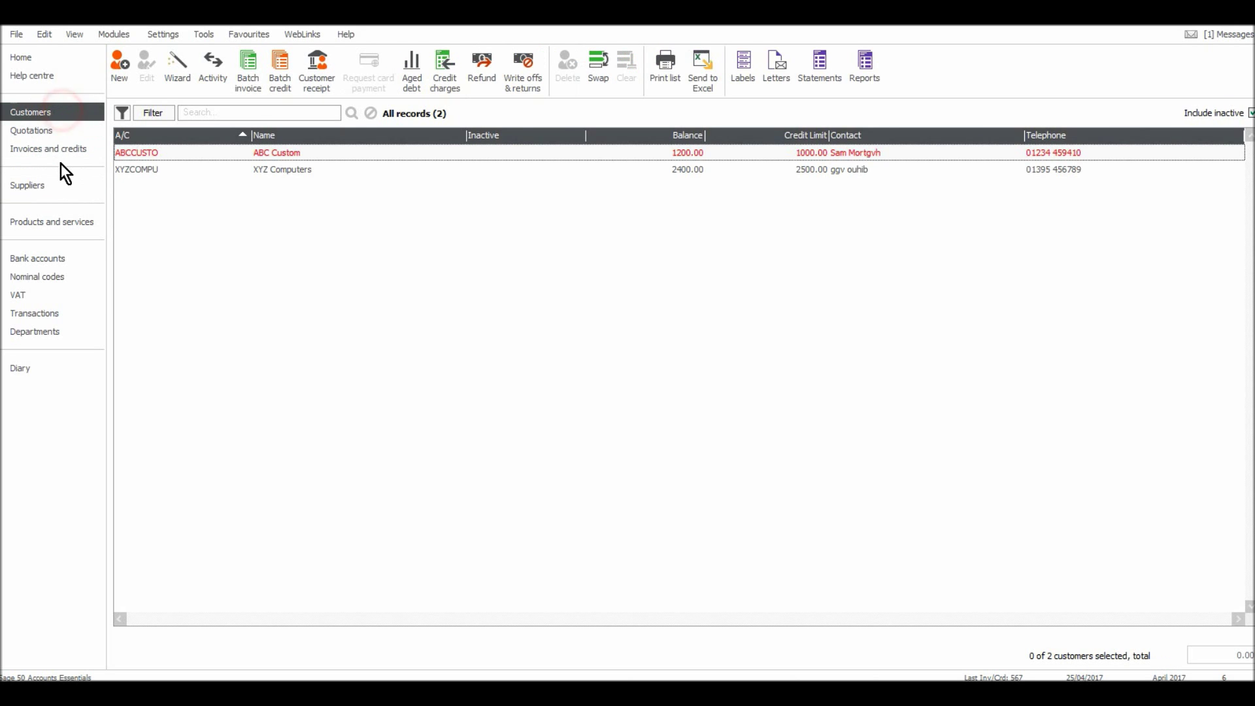
left_click(61, 184)
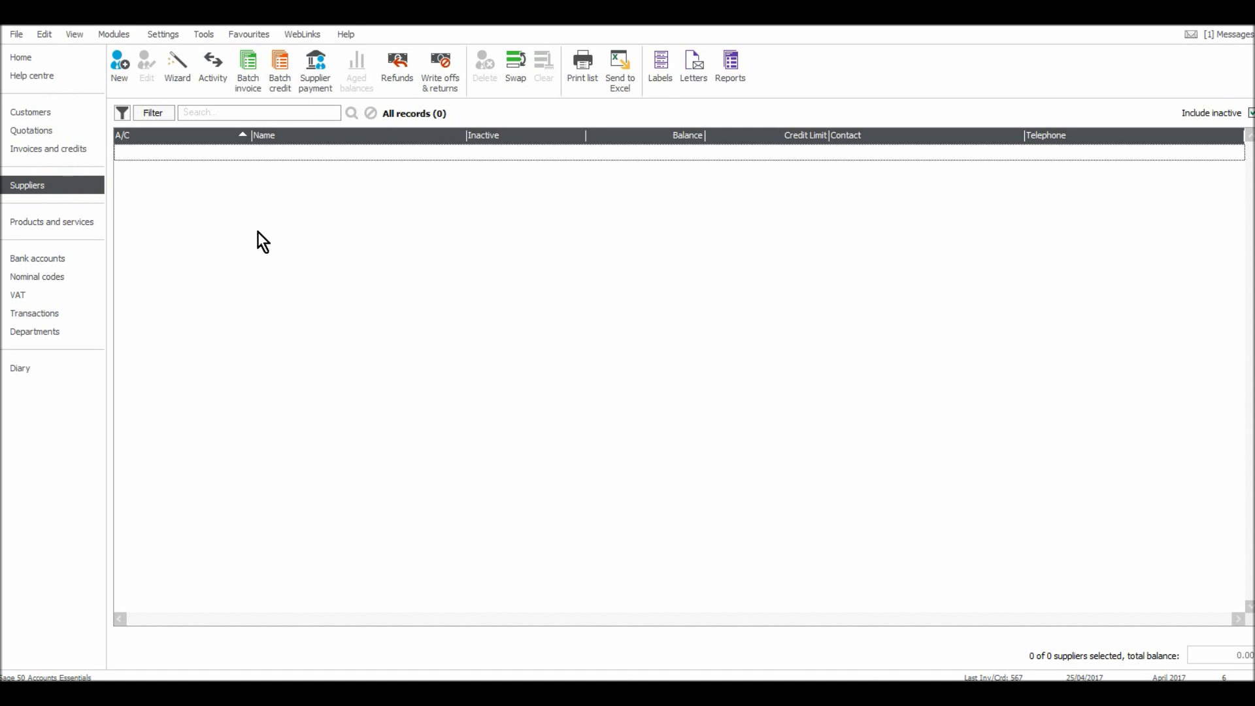
left_click(73, 115)
left_click(44, 184)
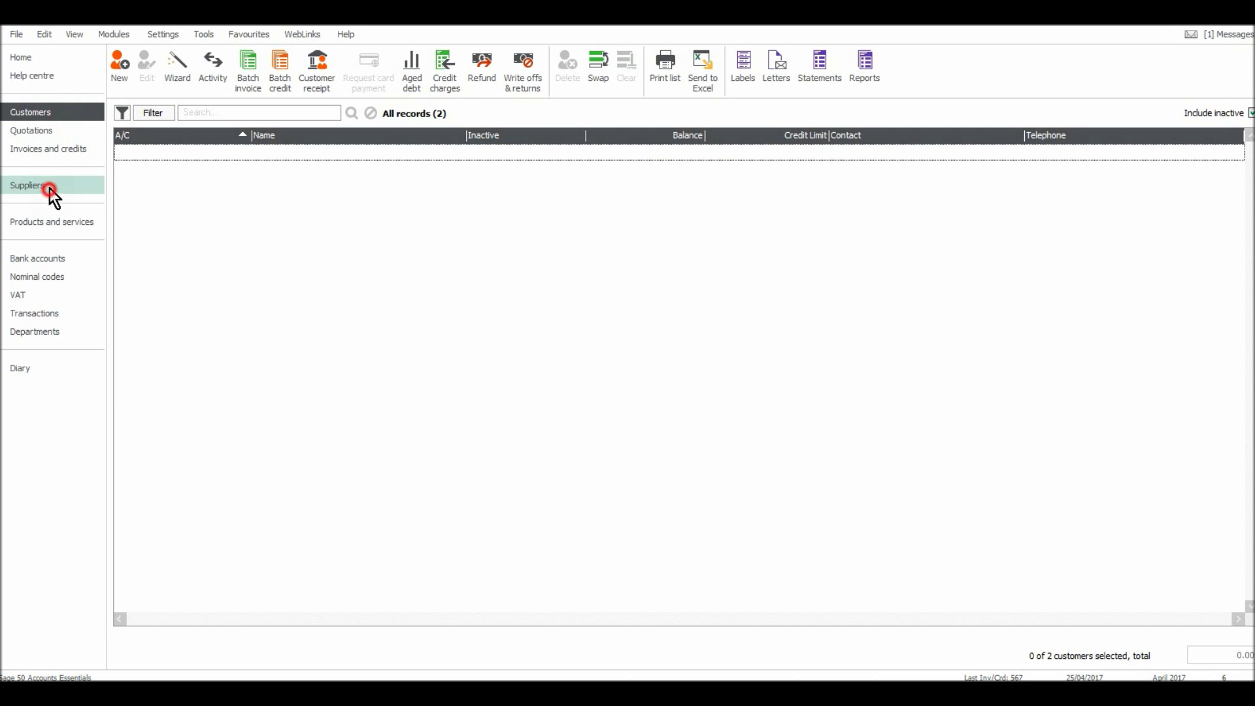
left_click(55, 119)
left_click(72, 187)
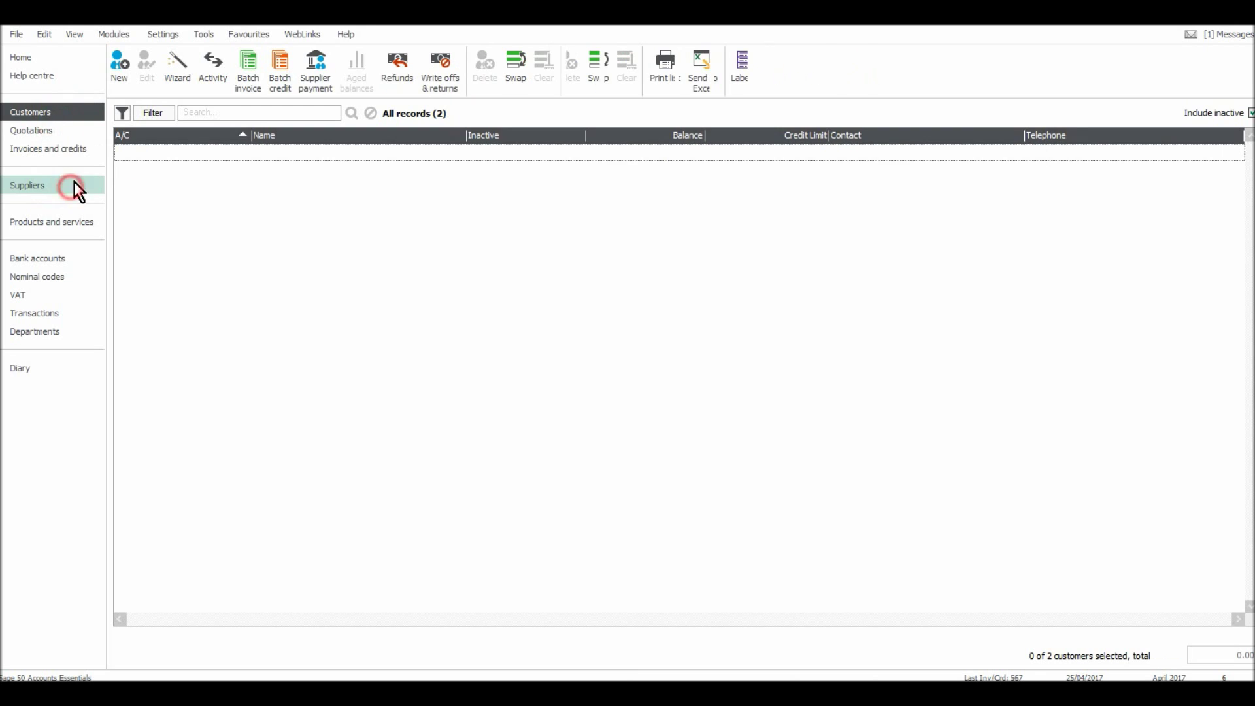
left_click(70, 111)
left_click(69, 183)
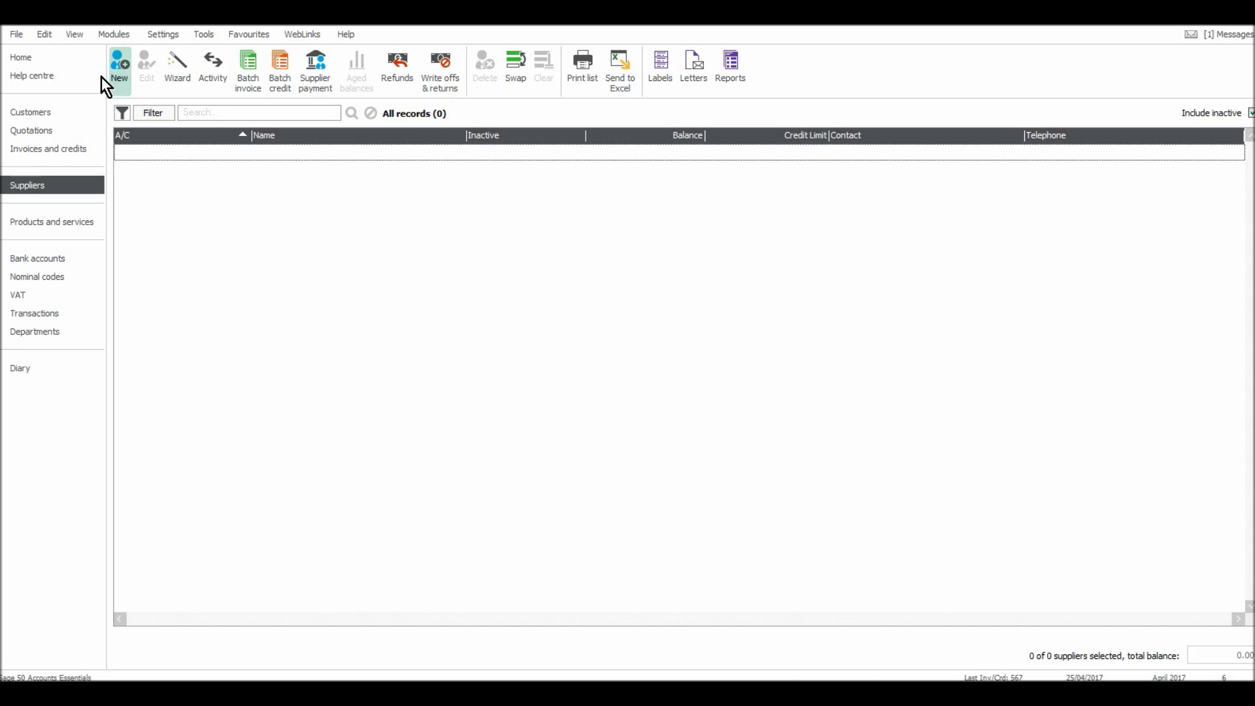
Discard the blank supplier record and start the New Supplier wizard with a placeholder supplier name.
left_click(123, 68)
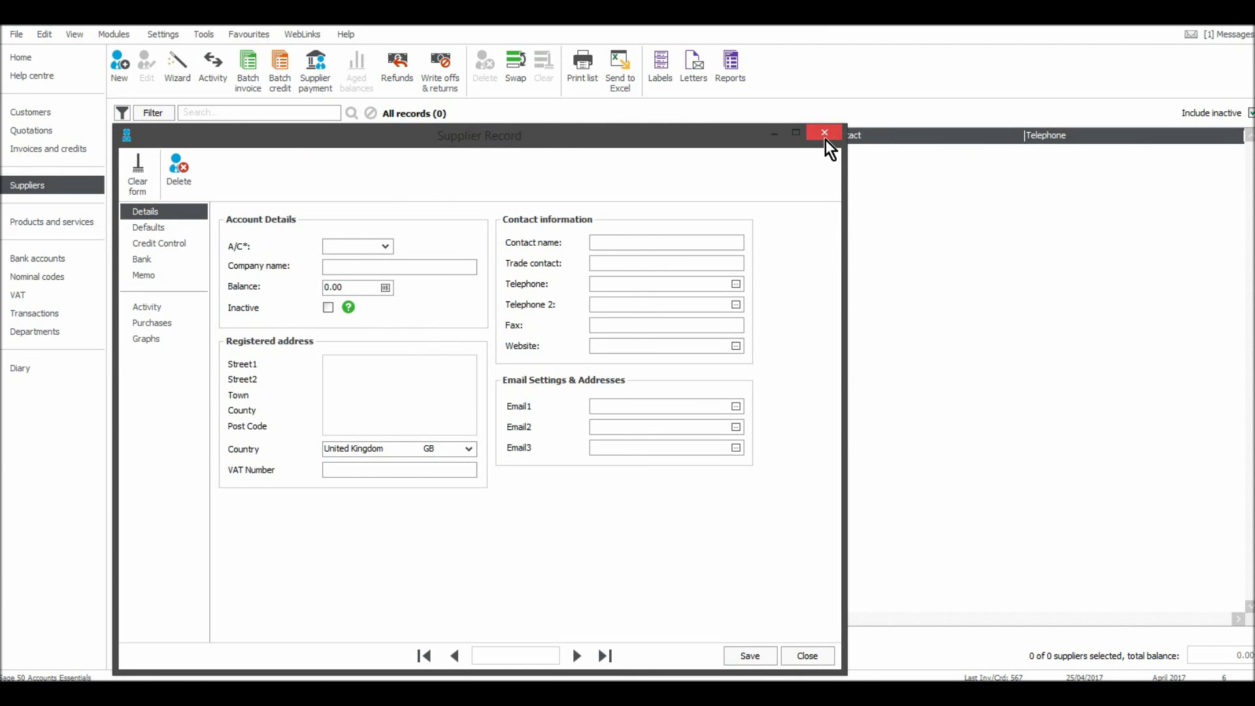
left_click(825, 133)
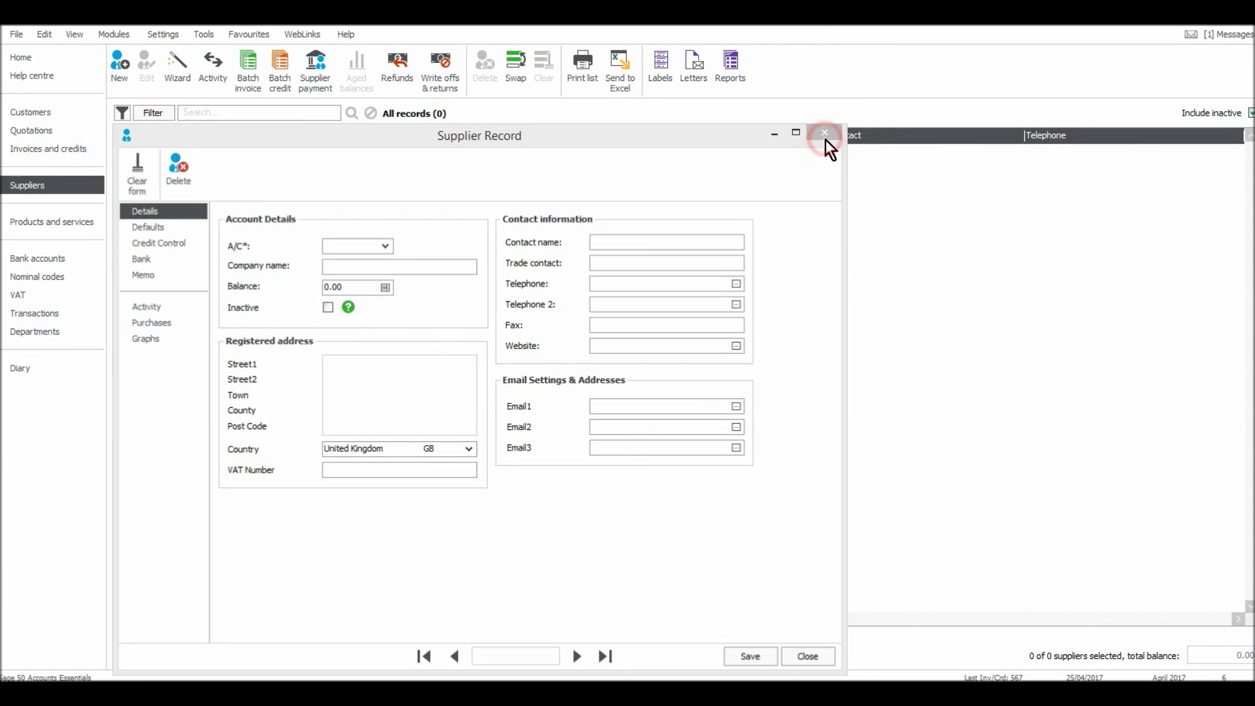
left_click(167, 65)
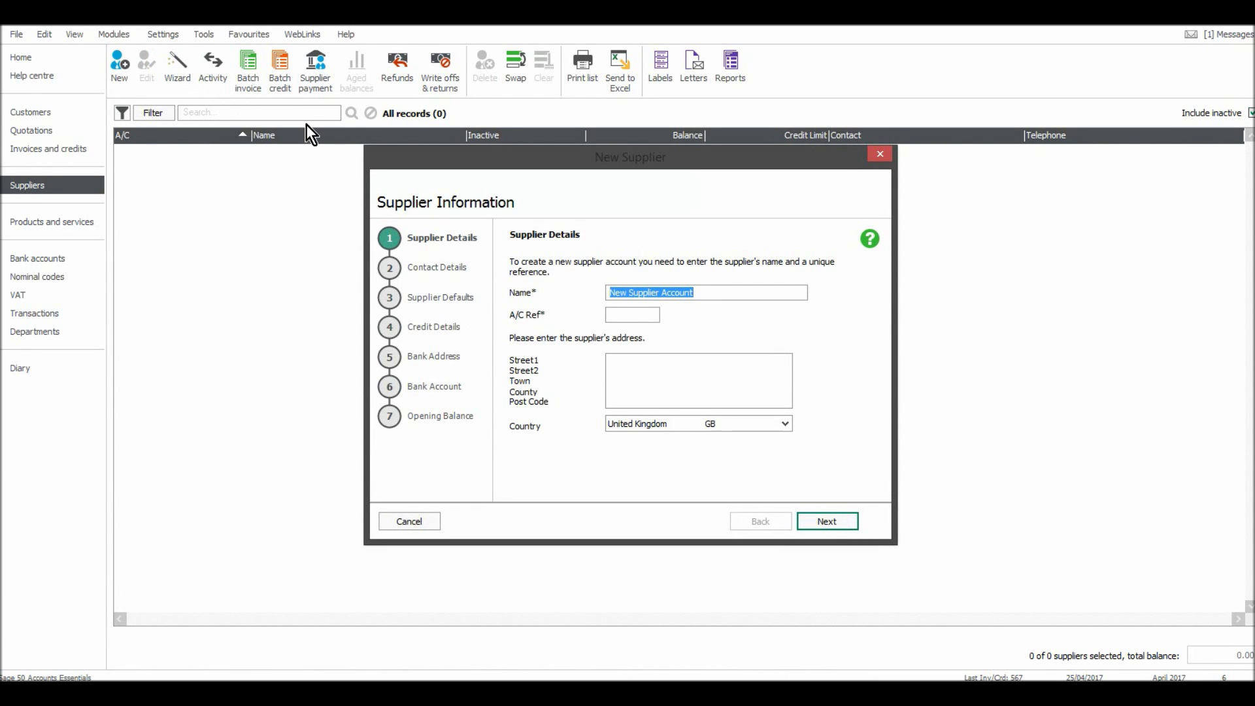
type("khkbk")
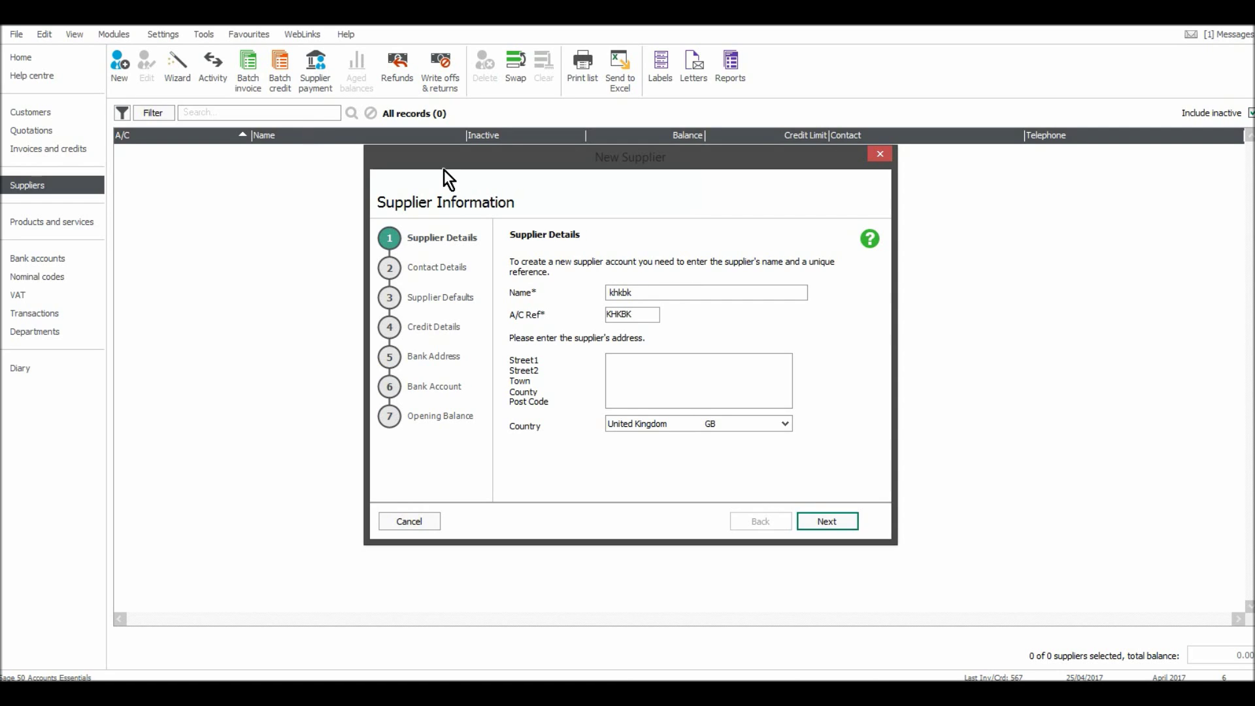
Enter the supplier's two-line street address.
left_click(659, 366)
type("9")
type(" ugbj ")
type("pihvgv ")
type("knjbn")
key("Return")
type("mkojbhv ")
type("knjkb")
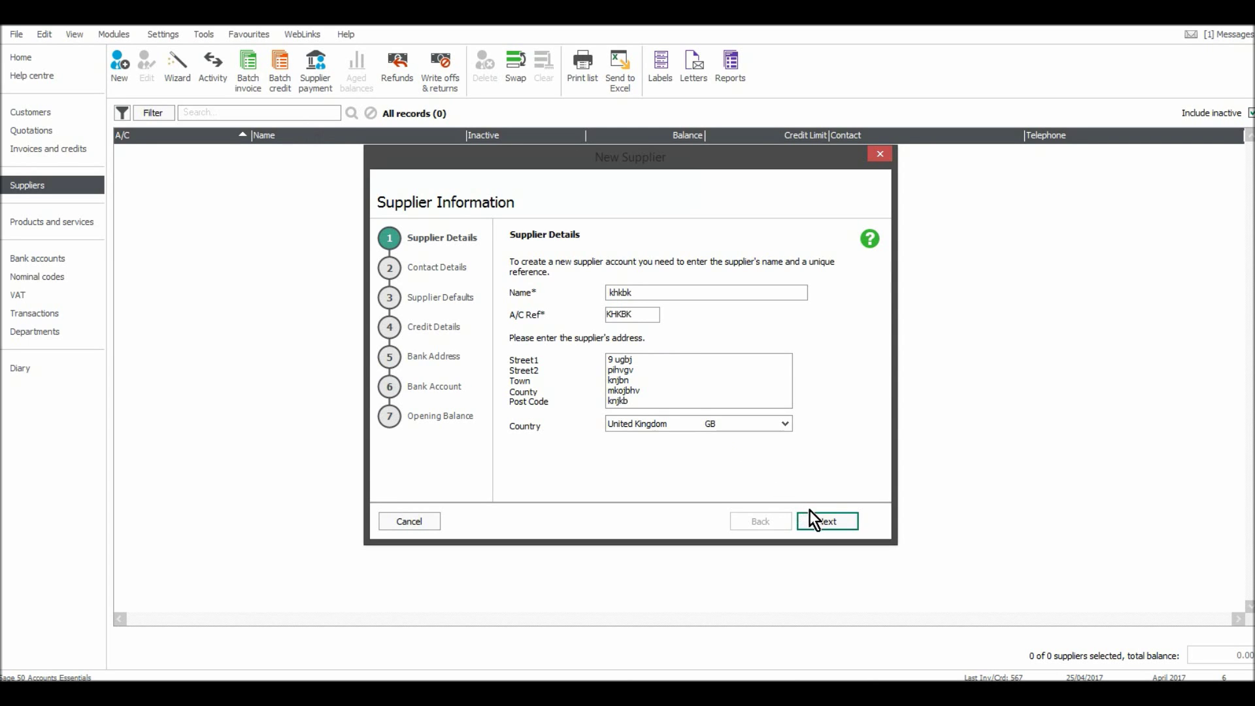
left_click(815, 522)
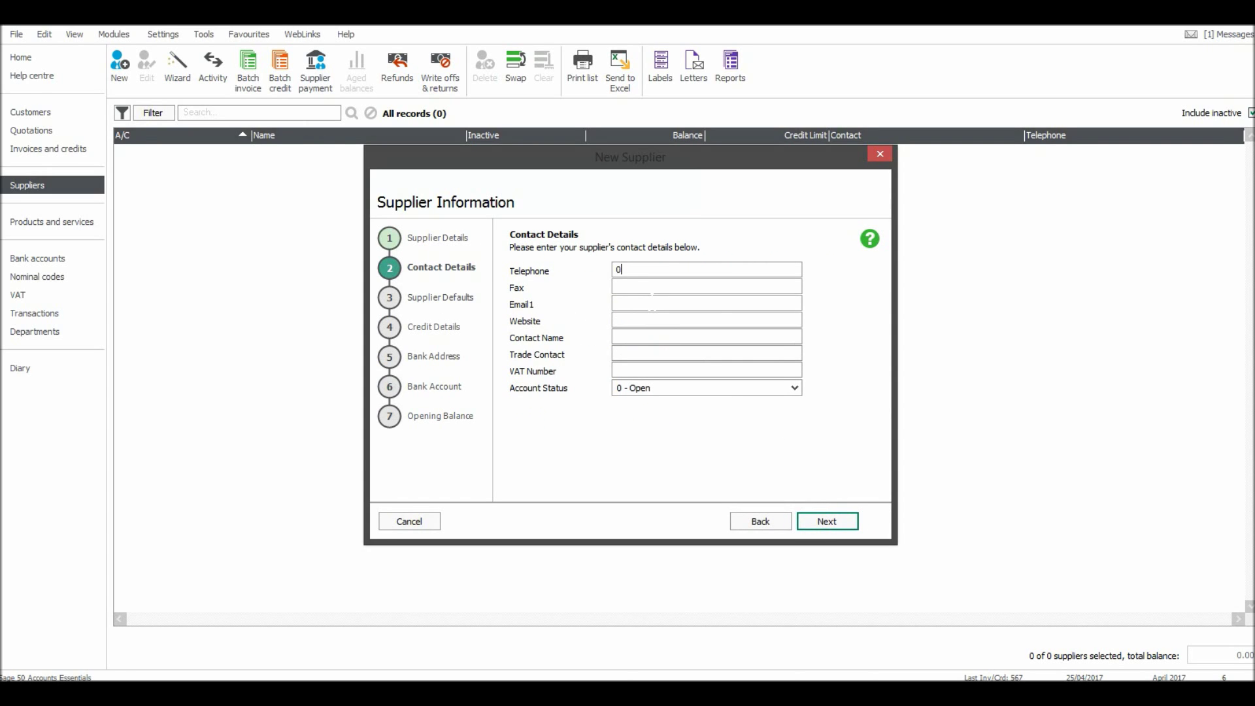
Enter the supplier's telephone number and contact name.
left_click(658, 303)
left_click(657, 336)
type("bj jjjb")
Choose 5000 Materials Purchased as the supplier's default nominal code.
left_click(825, 520)
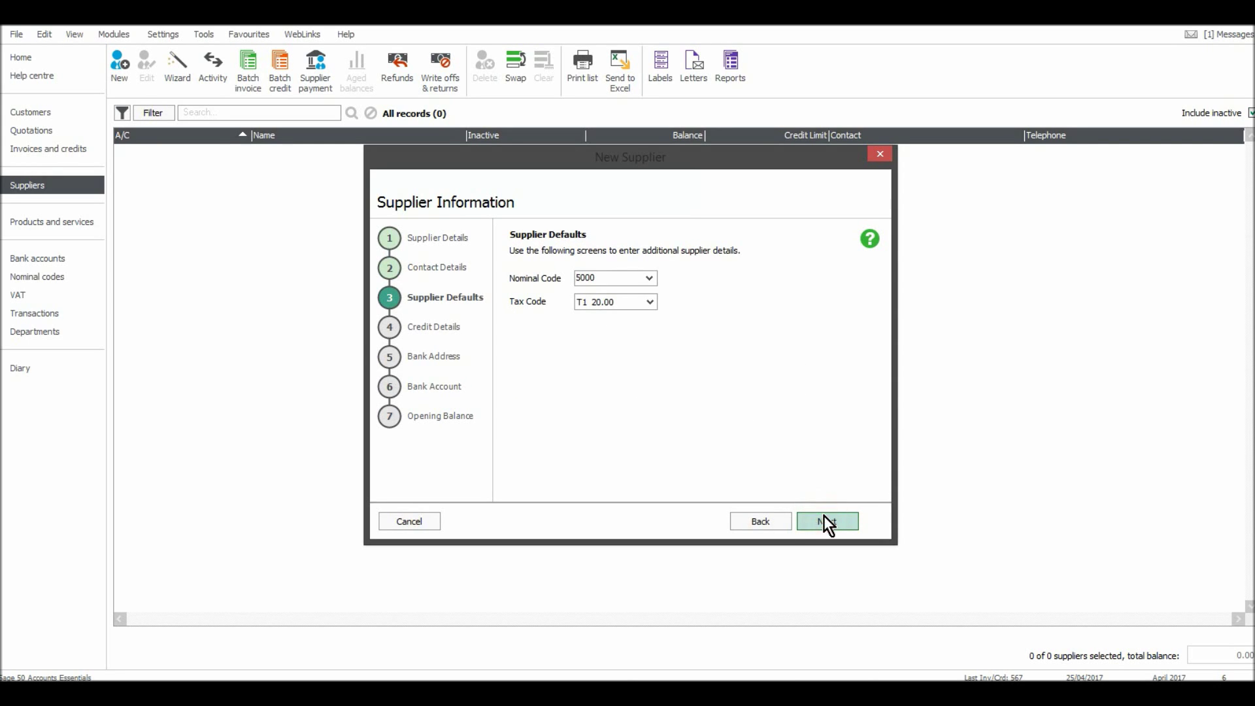
left_click(648, 280)
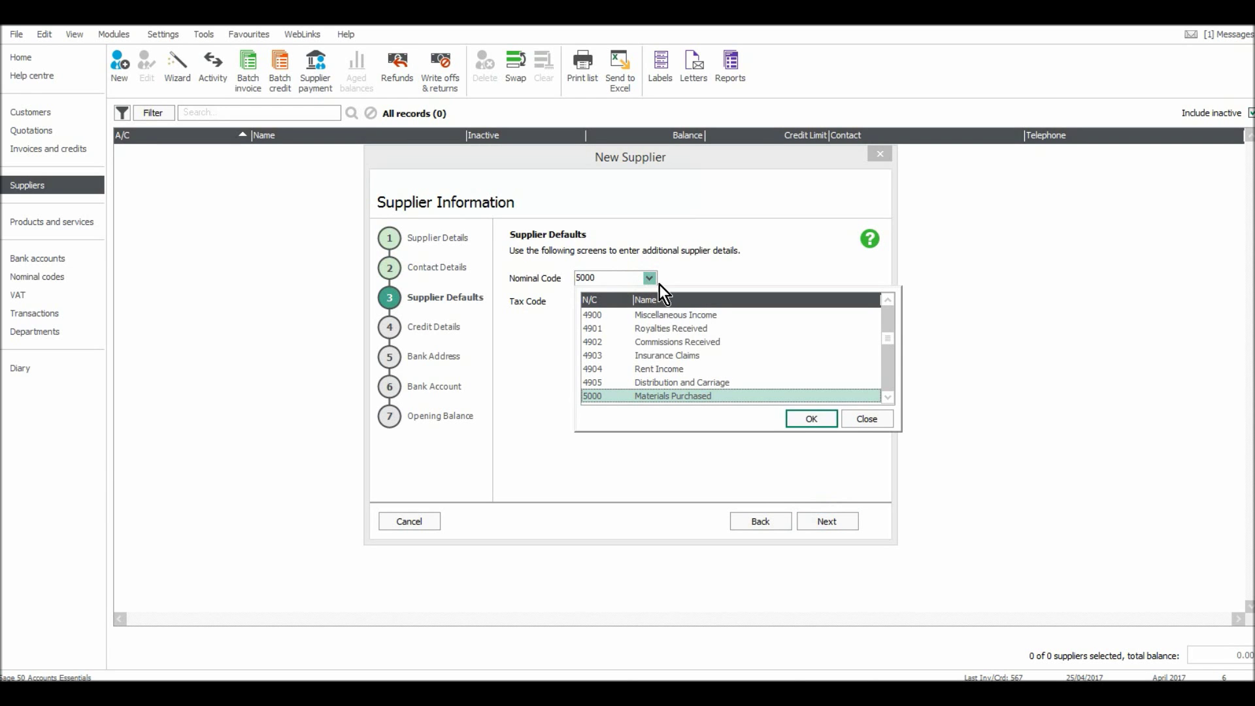
left_click(889, 397)
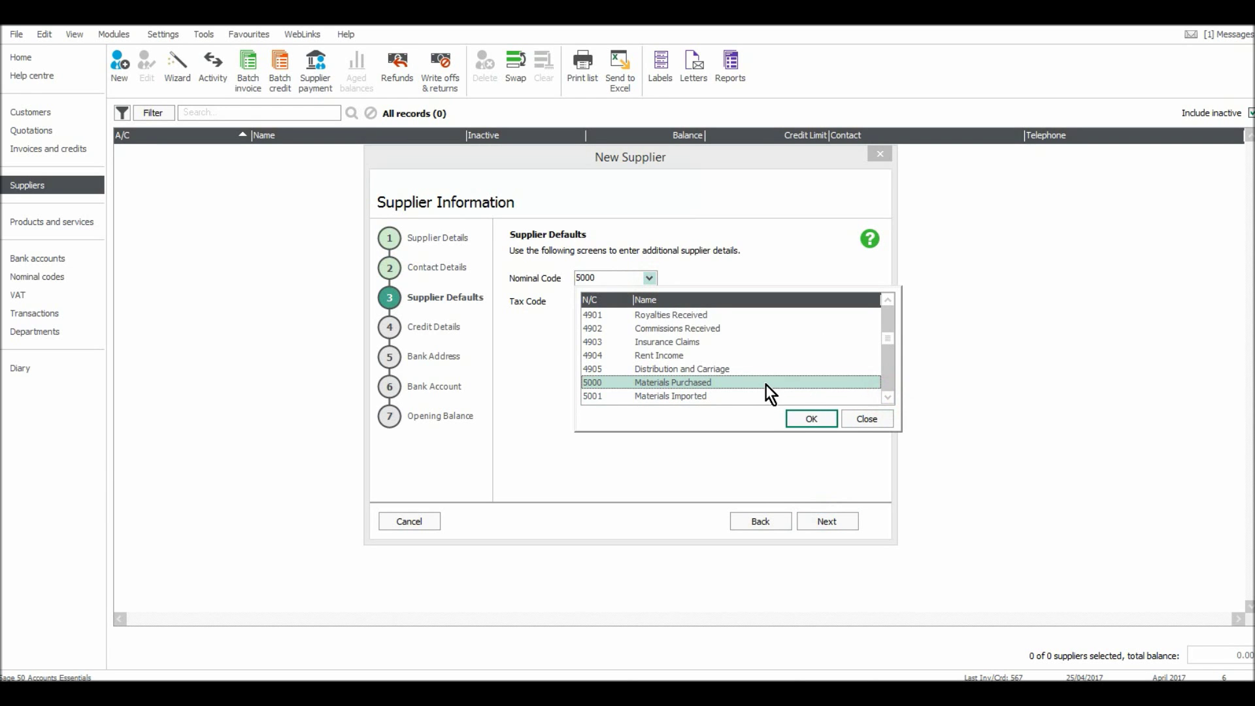
double_click(762, 382)
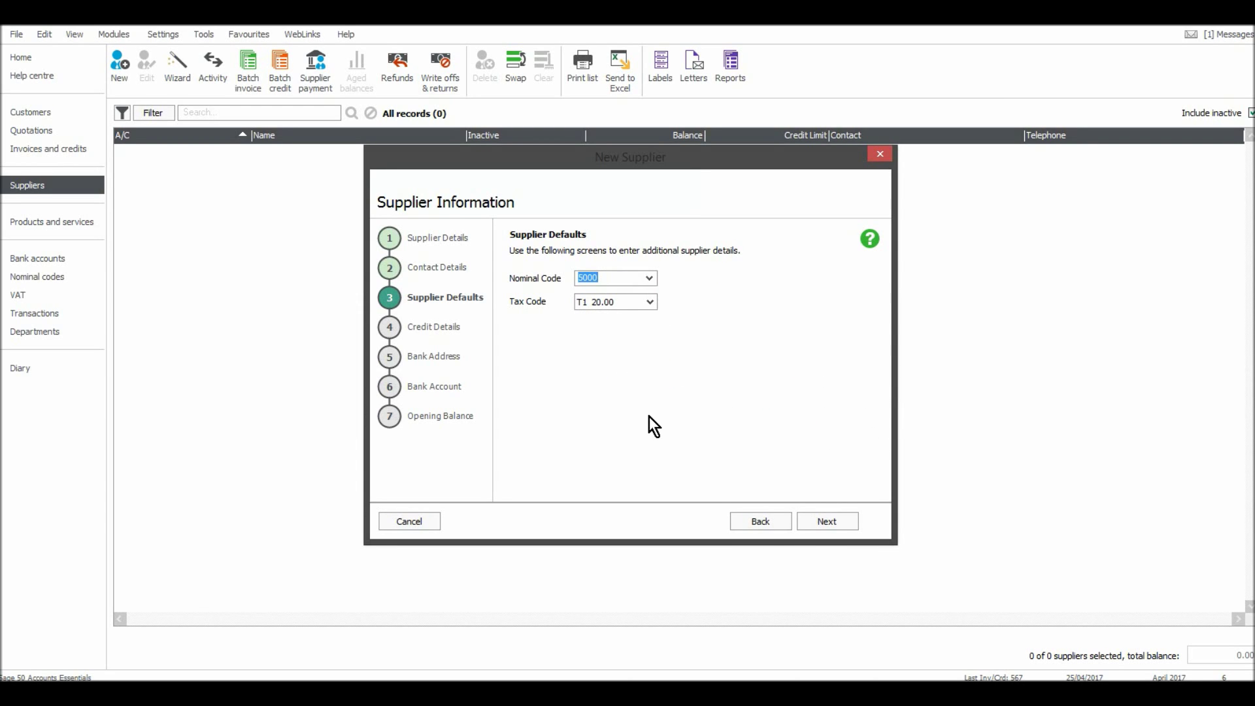
left_click(819, 526)
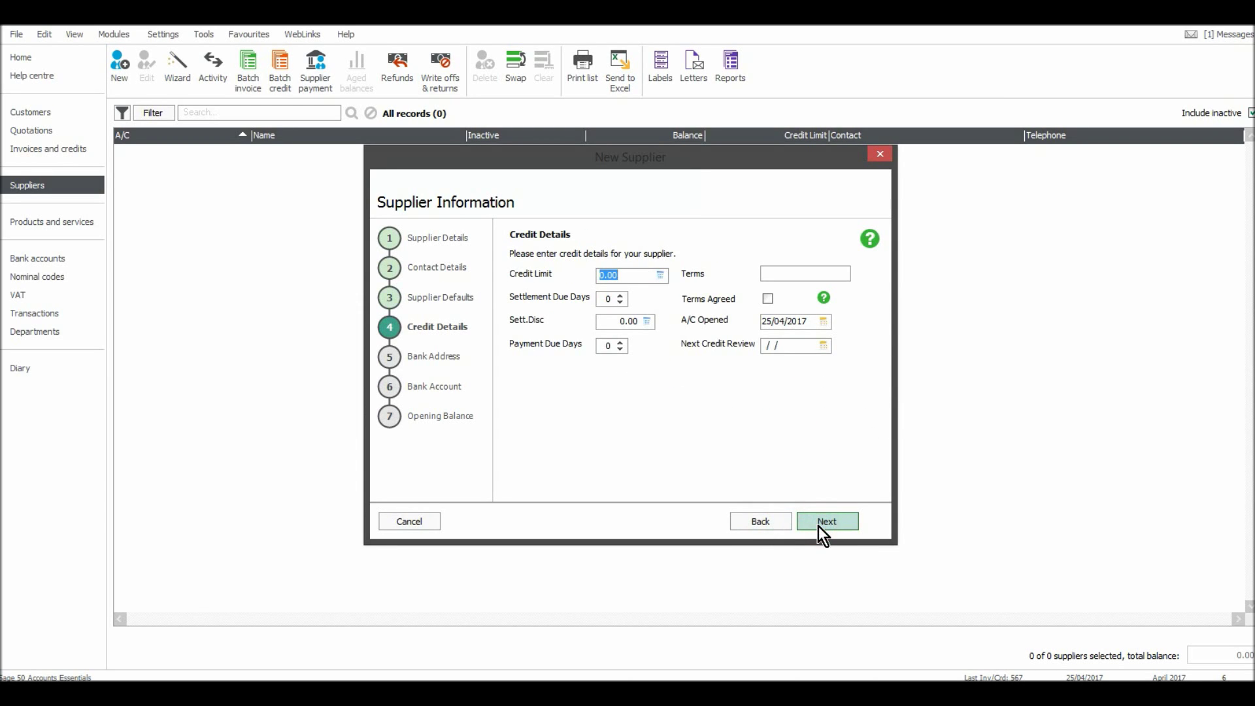
Set the supplier's Terms and Payment Due Days to 15.
left_click(788, 270)
type("15")
type("15")
Enter the supplier's bank account name, sort code and account number.
left_click(831, 528)
left_click(831, 525)
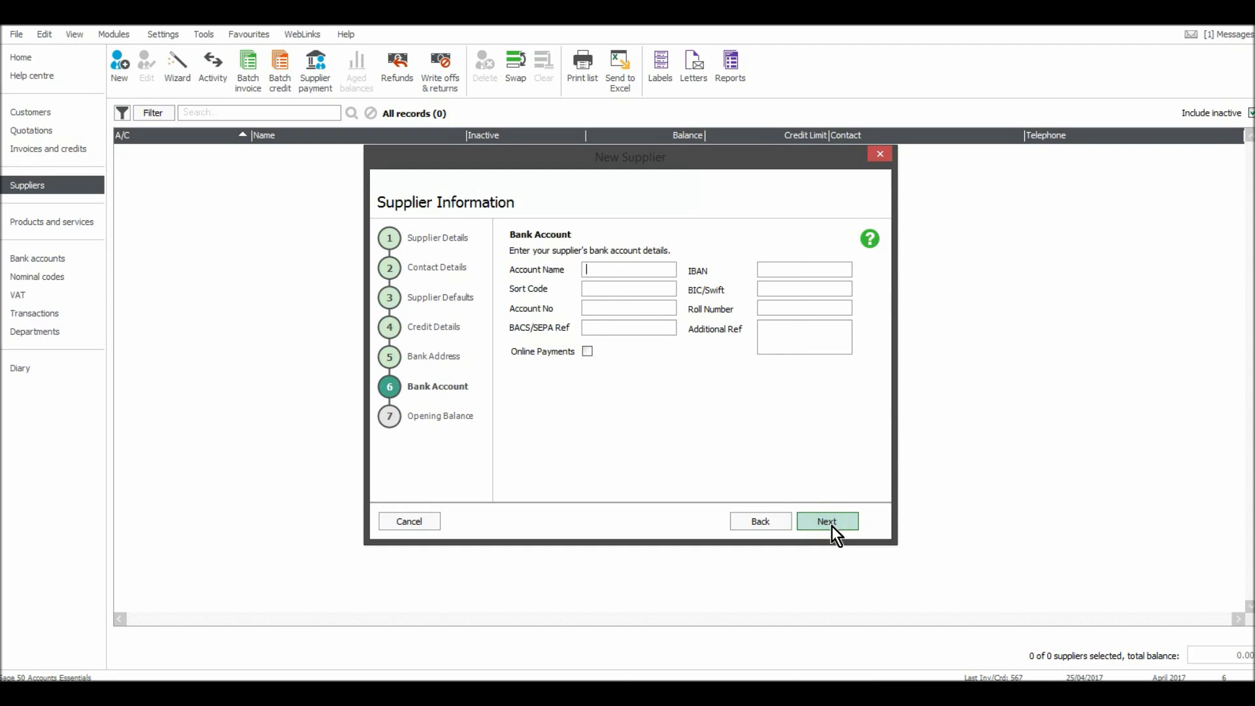
left_click(771, 527)
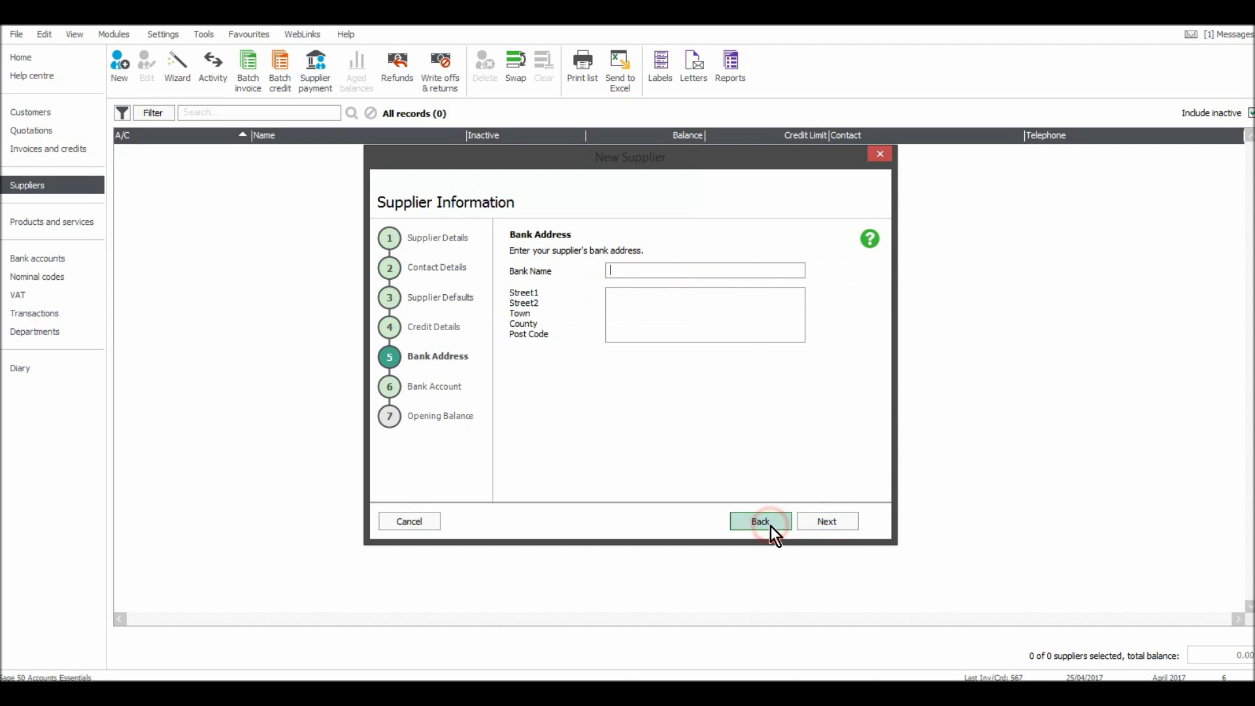
left_click(802, 523)
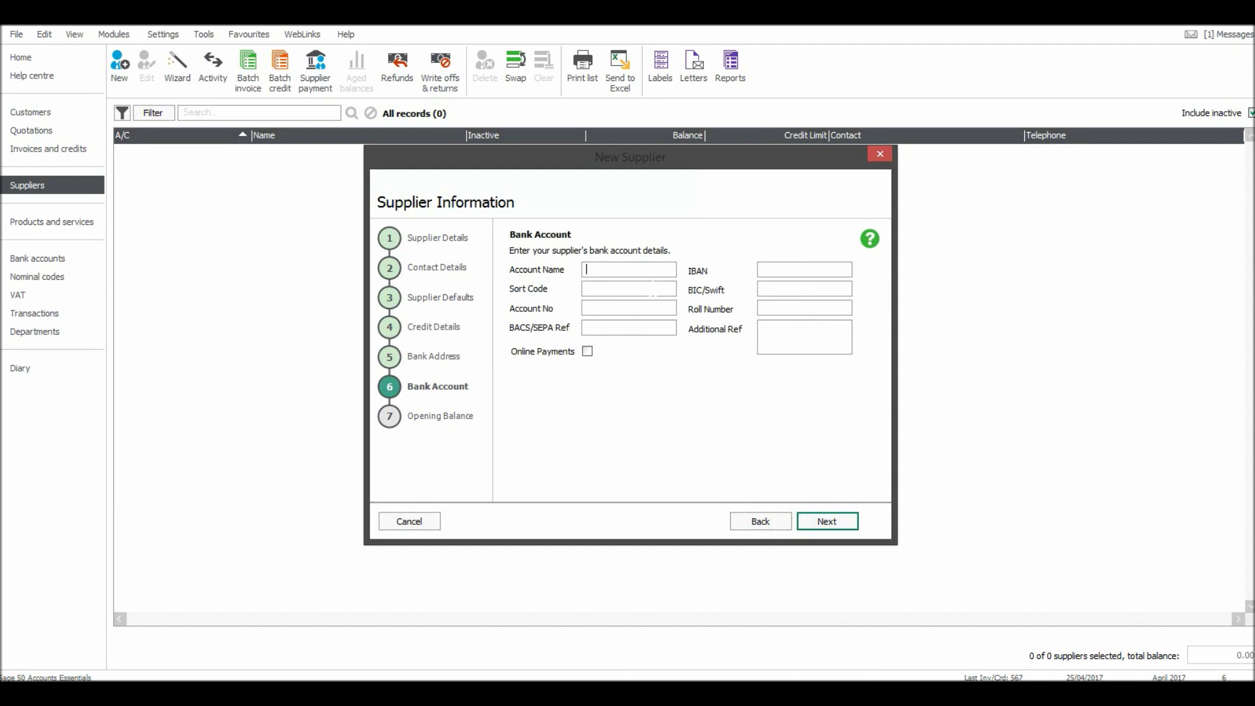
type("uygjb")
type("506500")
key("Tab")
type("876e4577")
left_click(822, 525)
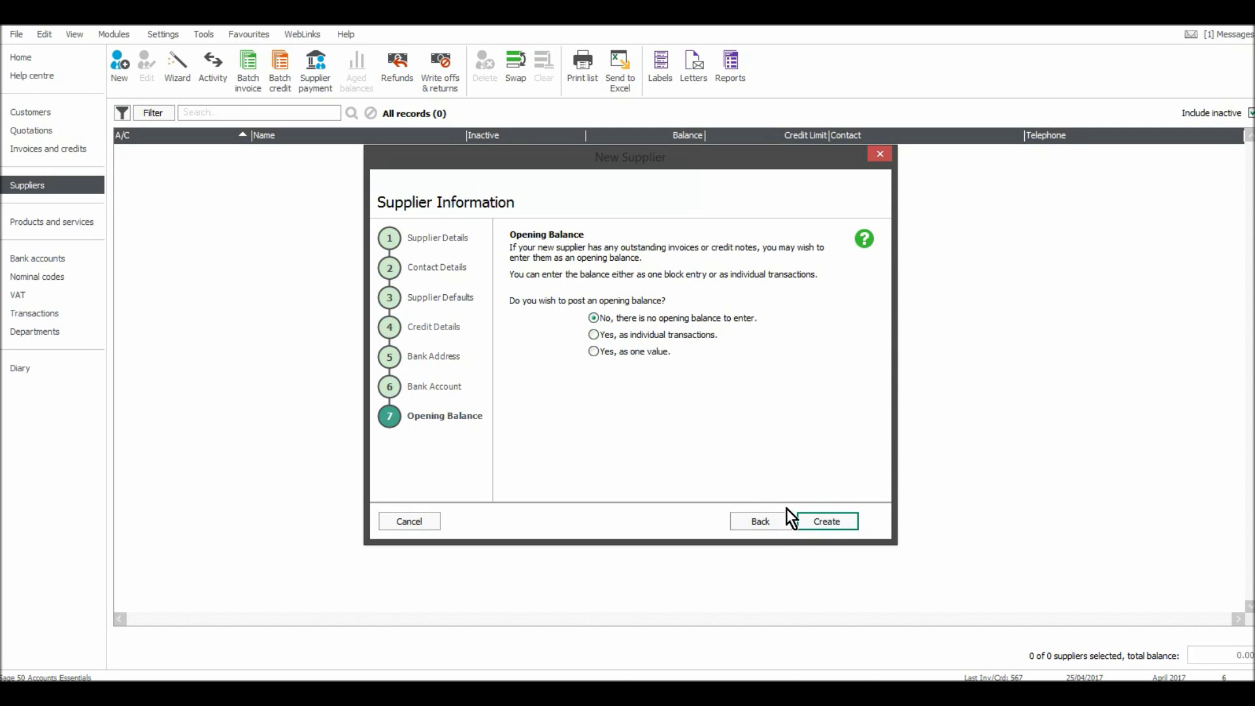
Create the supplier with no opening balance and launch another New Supplier wizard.
left_click(802, 518)
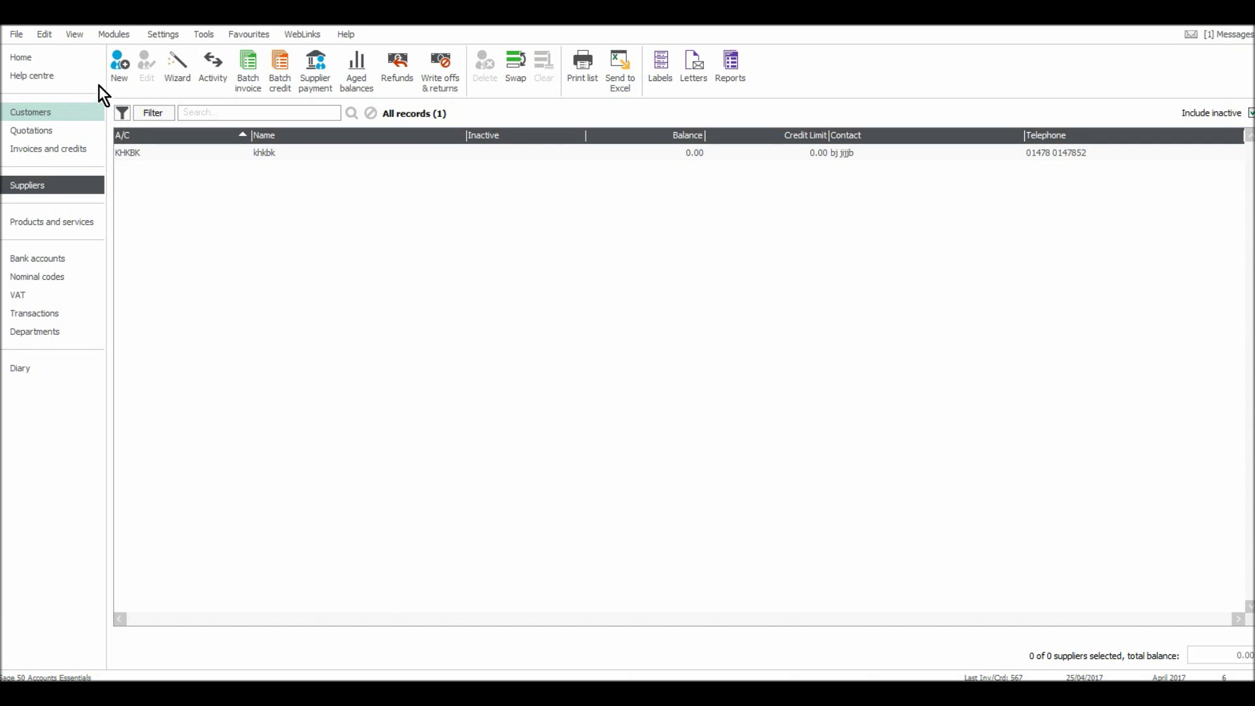
left_click(165, 72)
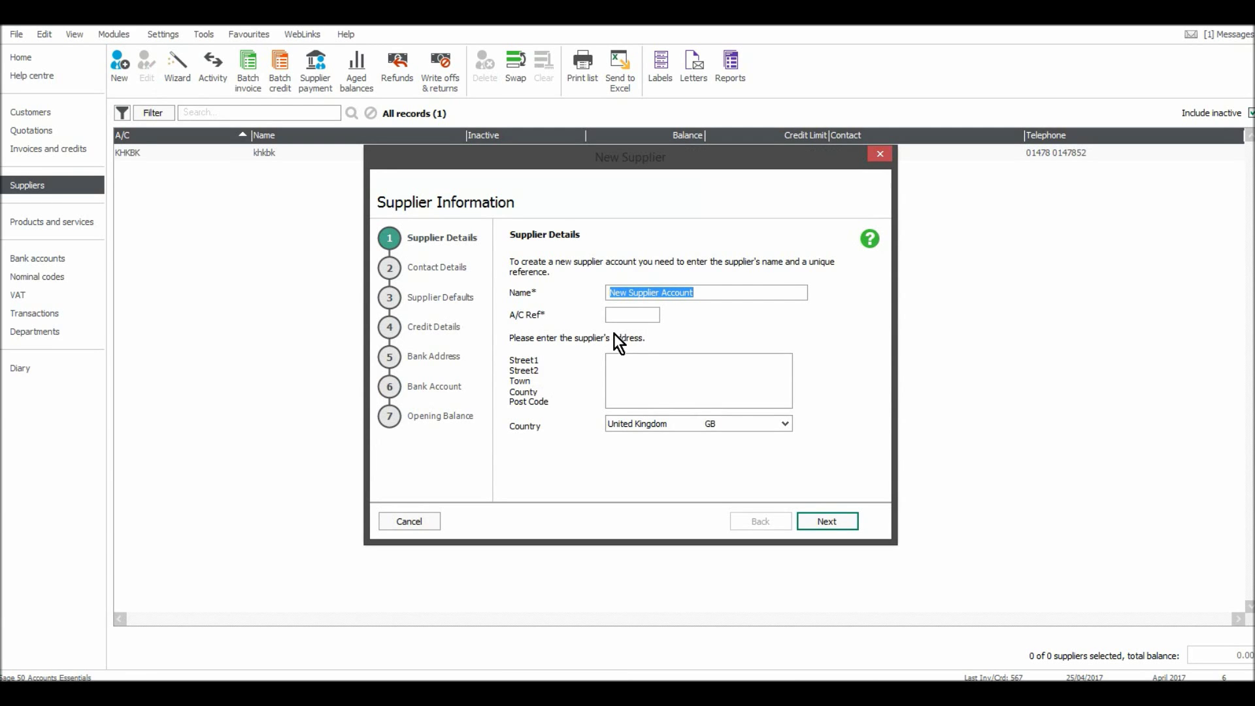
Enter 'Fast Supplies ltd' (ref FASTSUPP) with its three address lines and post code.
type("Fast")
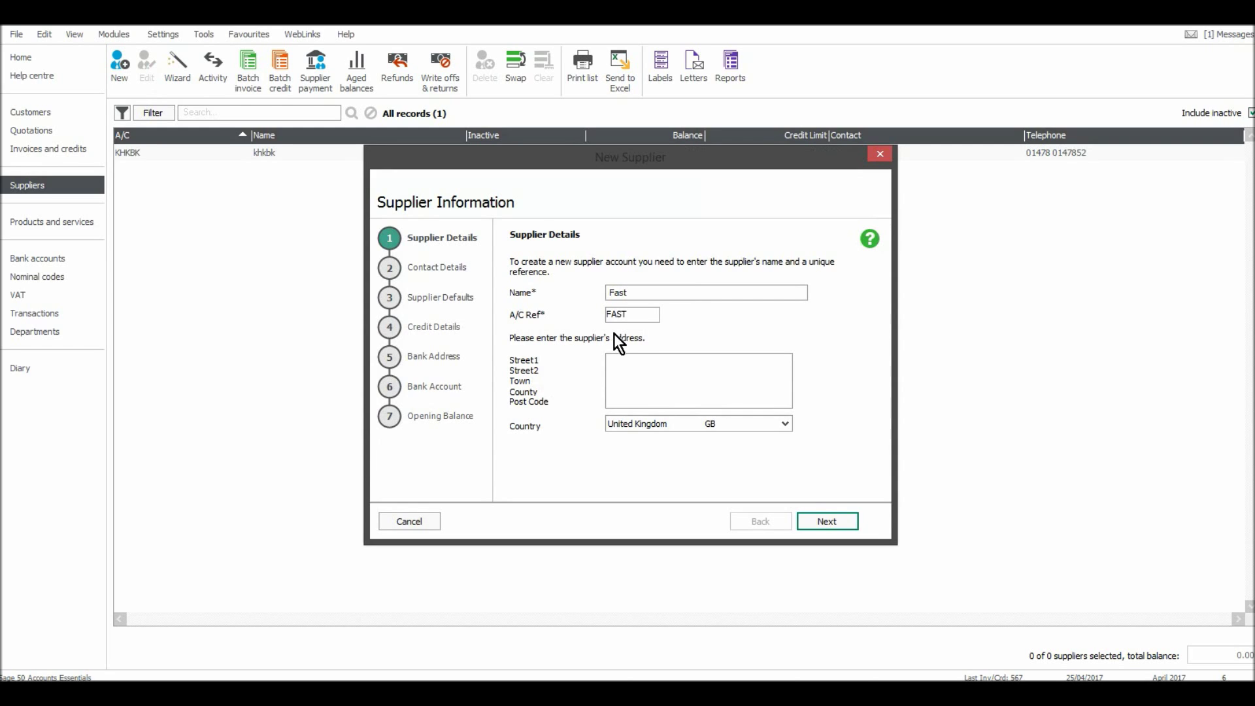
type(" Supplies ltd")
left_click(638, 367)
type("123 jhji ]k")
key("Return")
type("lkoknk")
key("Return")
type("lkjnjkn ")
type("jnjn")
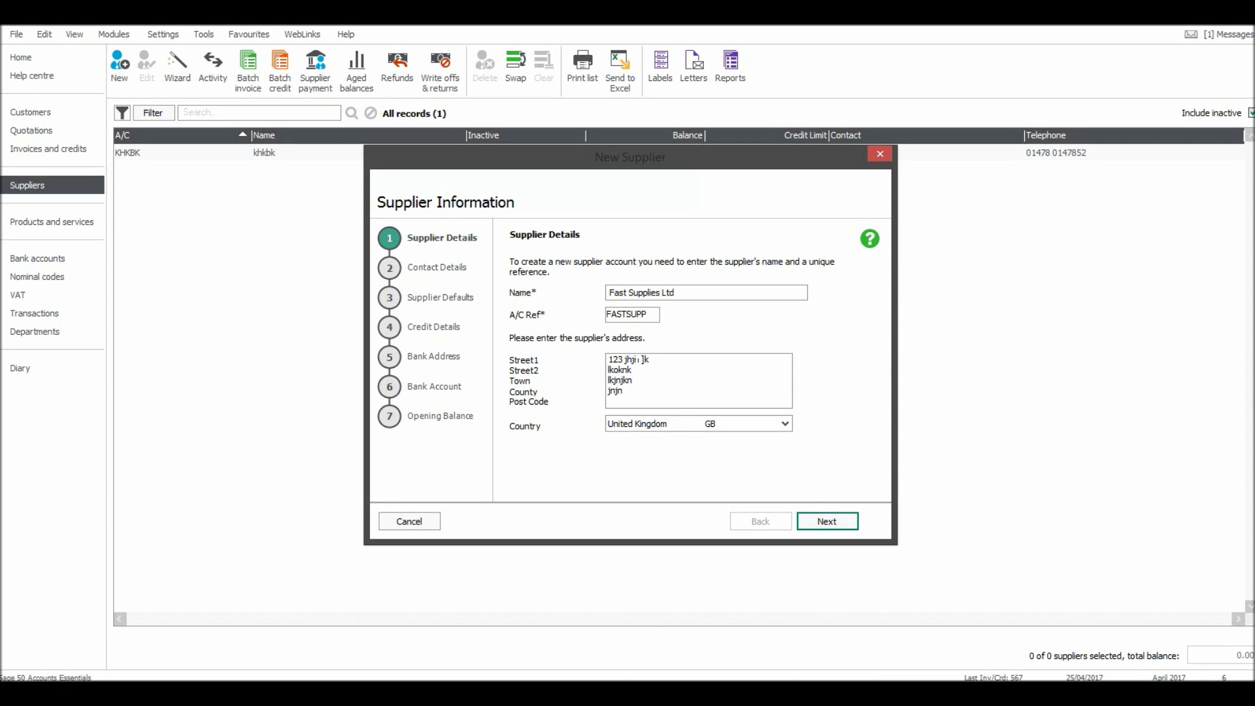
key("Return")
type("op78 5oi")
left_click(845, 523)
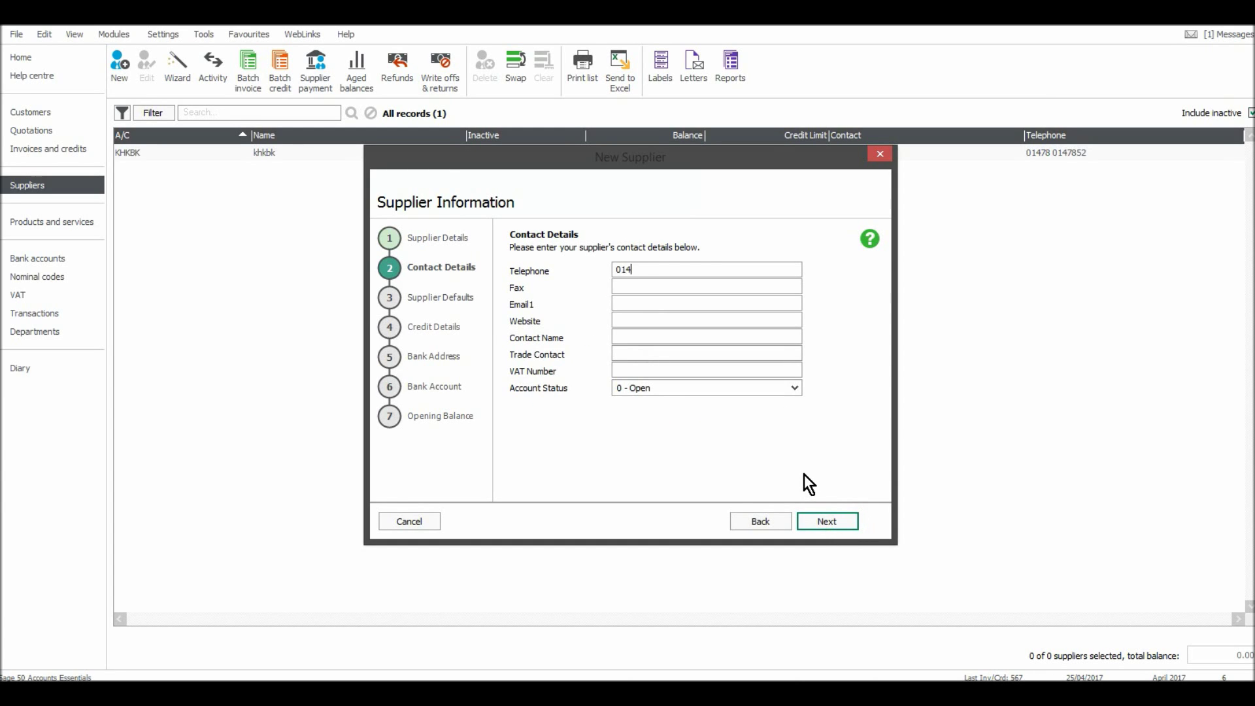
left_click(667, 286)
left_click(665, 318)
type("www.ihug")
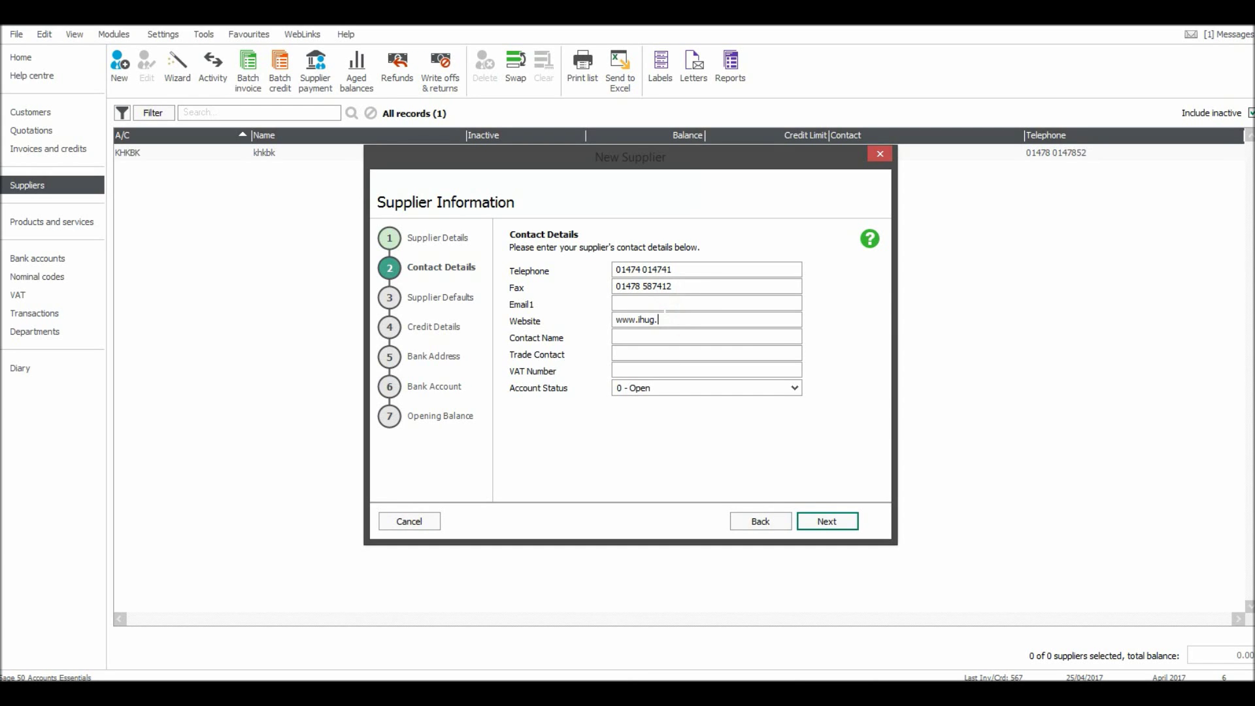
type(".co.uk")
left_click(665, 337)
type("hi")
left_click(829, 517)
Set the default nominal code to 7502 Office Stationery.
left_click(650, 278)
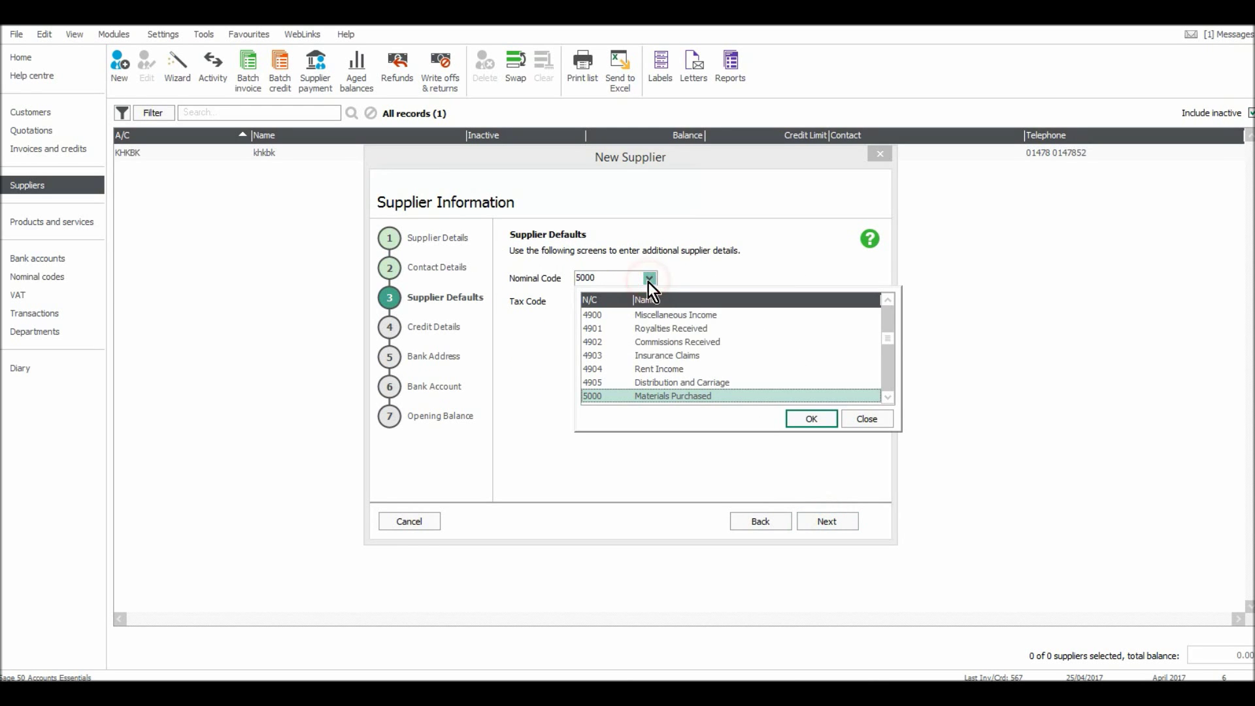
left_click(888, 397)
left_click(888, 397)
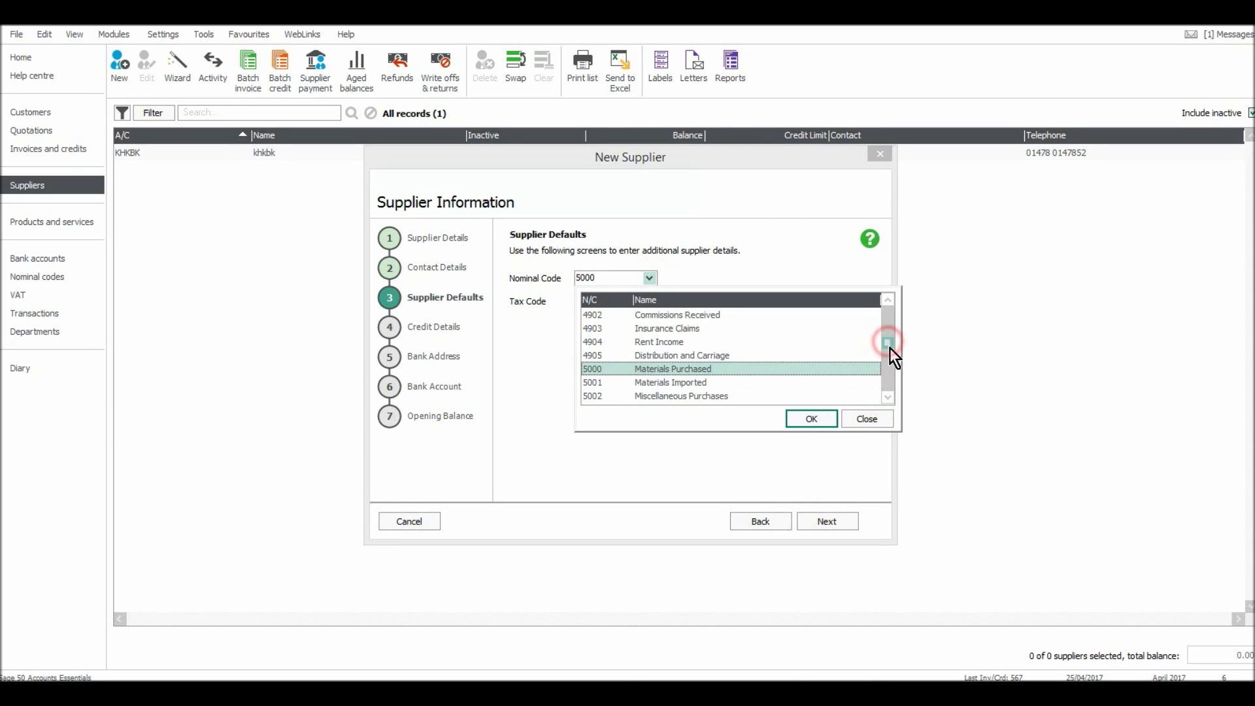
scroll(837, 370, "down", 5)
key("Down")
key("Down")
key("Down")
key("Down")
key("Down")
key("Down")
key("Down")
key("Down")
key("Down")
key("Down")
key("Down")
key("Down")
key("Down")
key("Down")
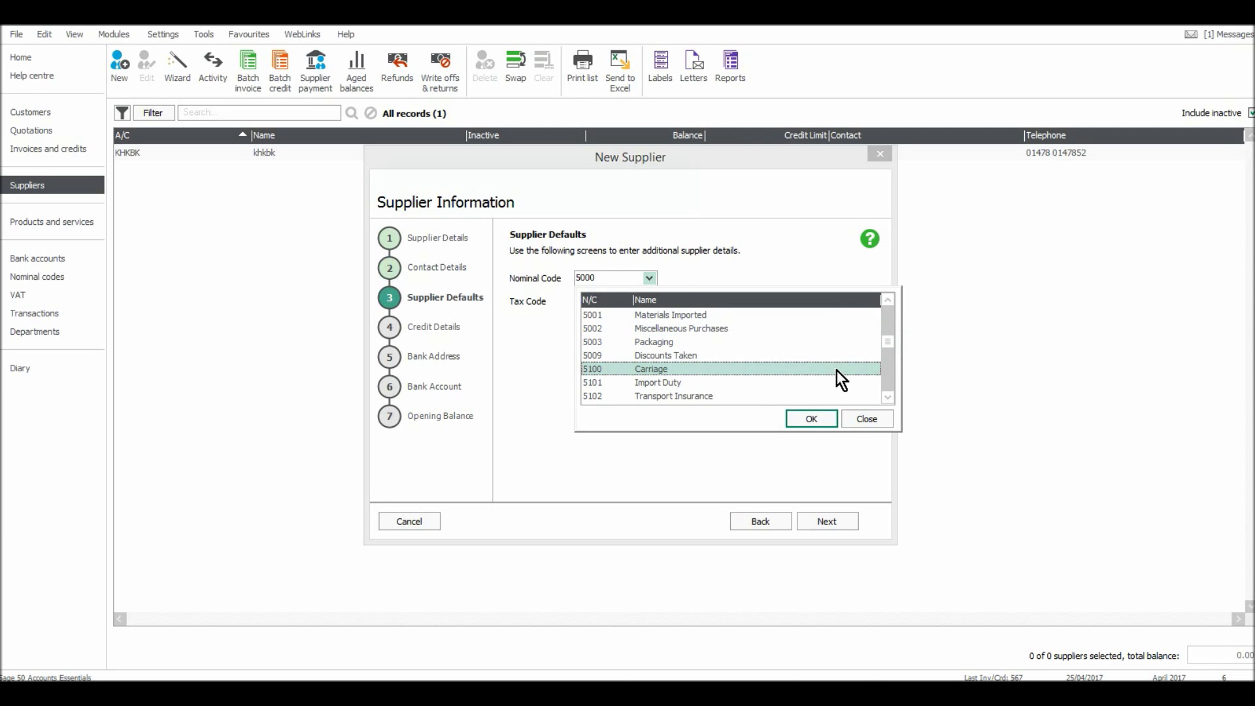
key("Down")
key("Down")
key("Down")
key("Down")
key("Down")
key("Down")
key("Down")
key("Down")
key("Down")
key("Down")
key("Down")
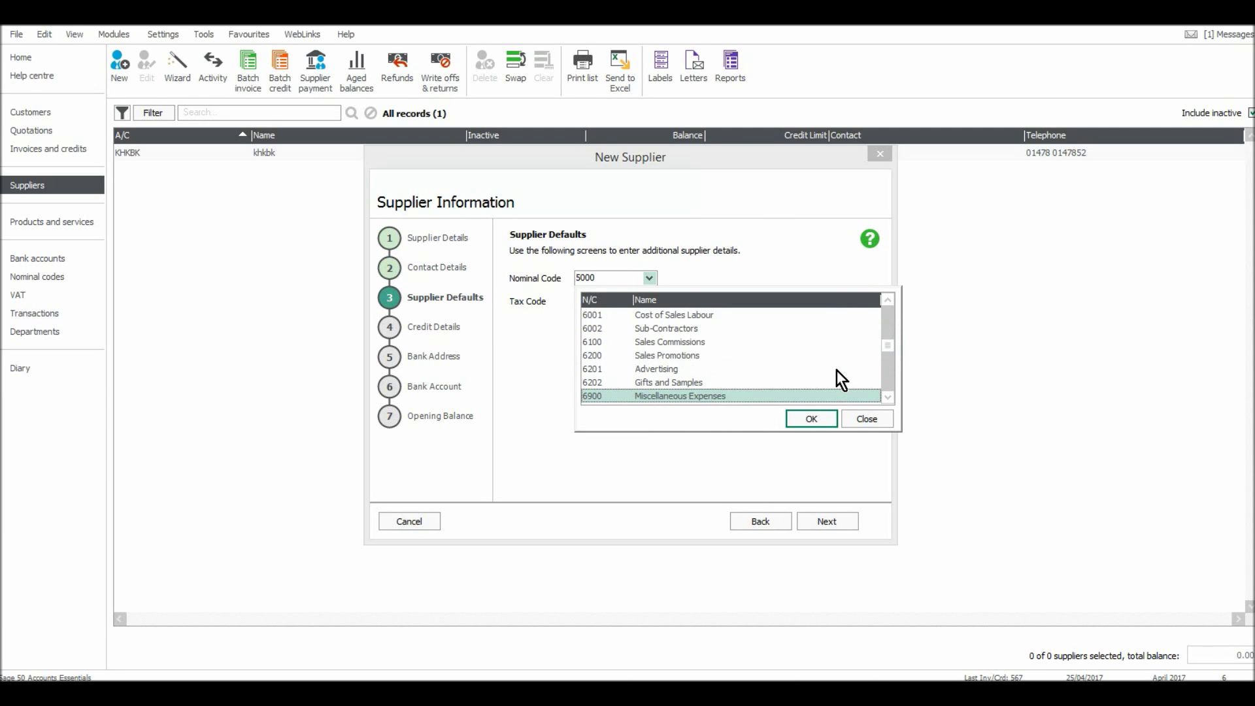
key("Down")
key("Down")
key("Down")
key("Down")
key("Down")
key("Down")
key("Down")
key("Down")
key("Down")
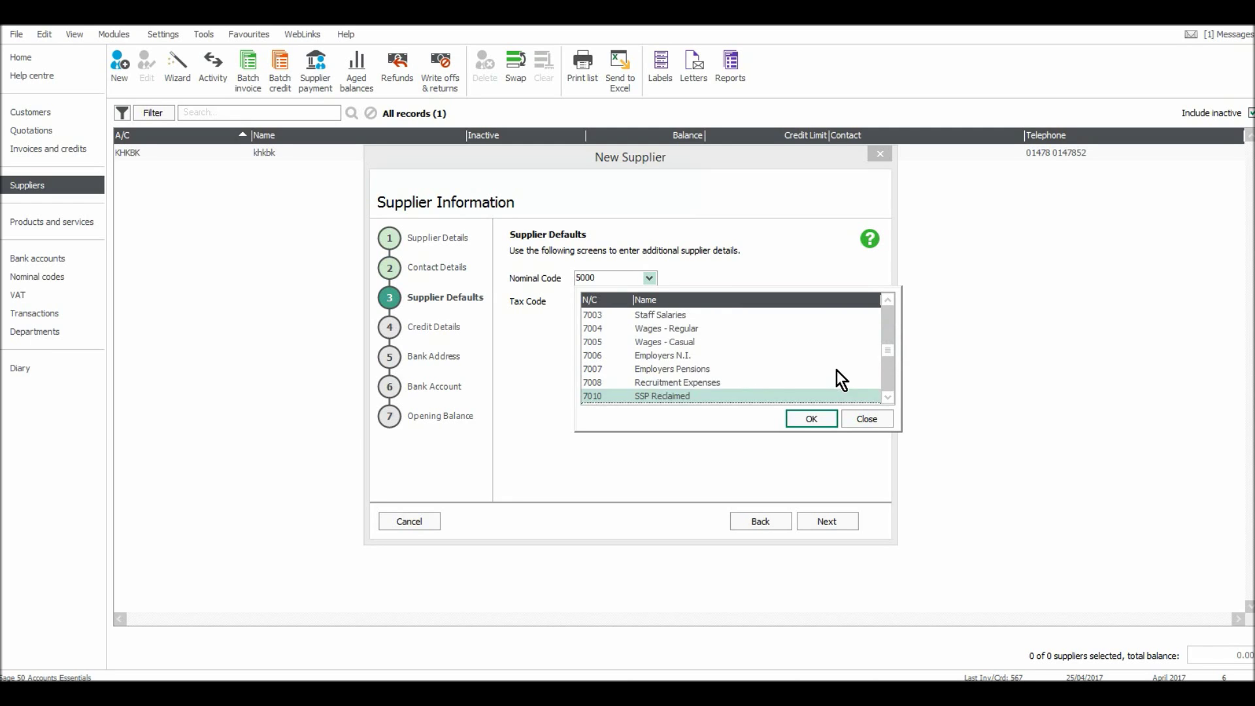
key("Down")
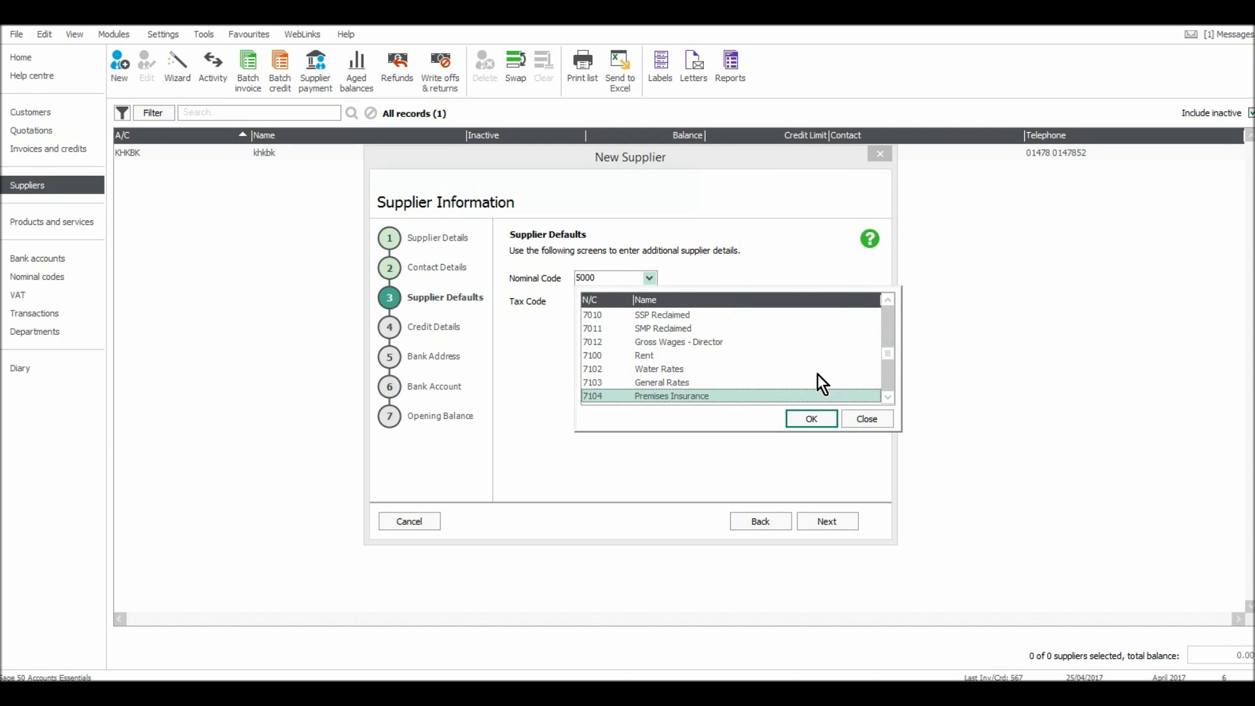
key("Down")
key("Down")
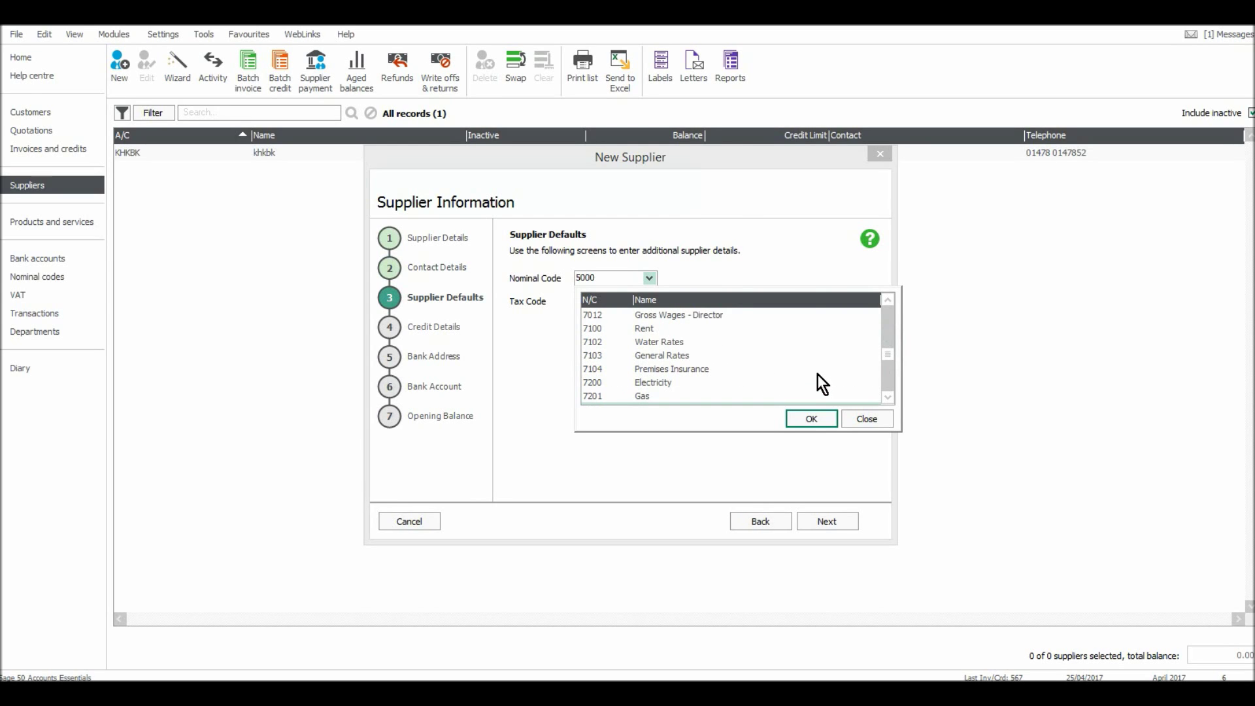
key("Down")
key("Down")
key("Down")
key("Down")
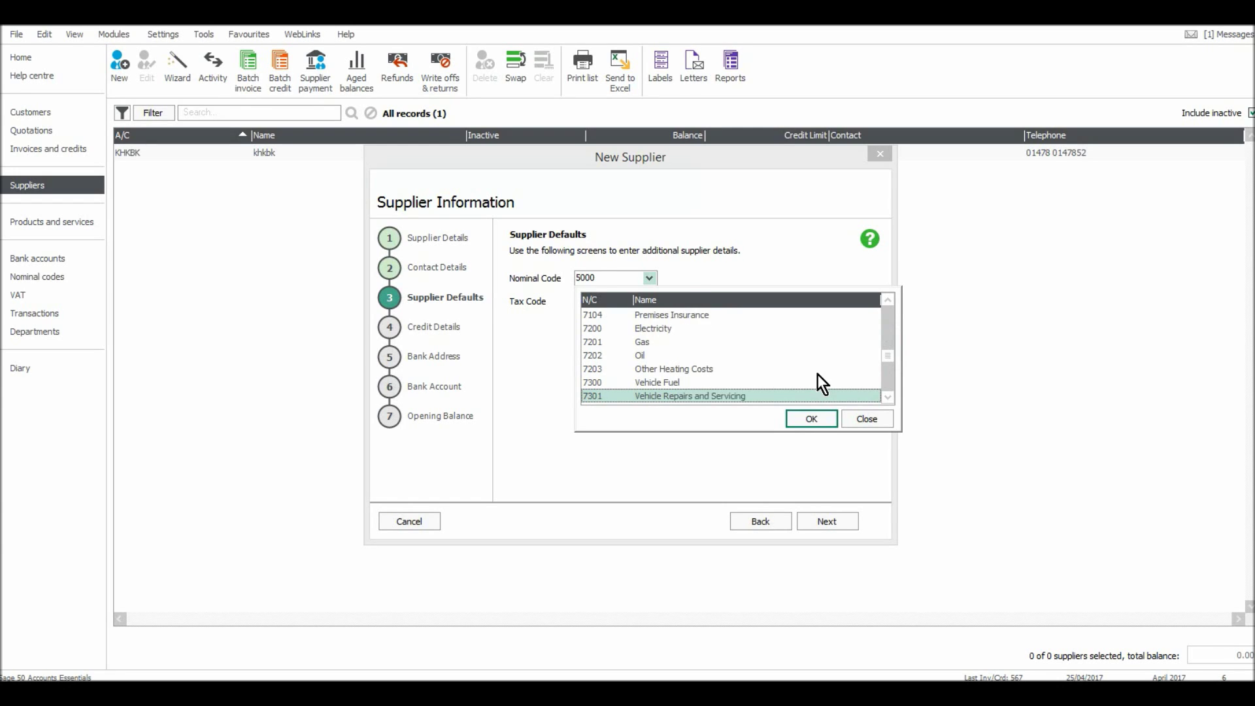
key("Down")
key("Down")
key("Down")
key("Down")
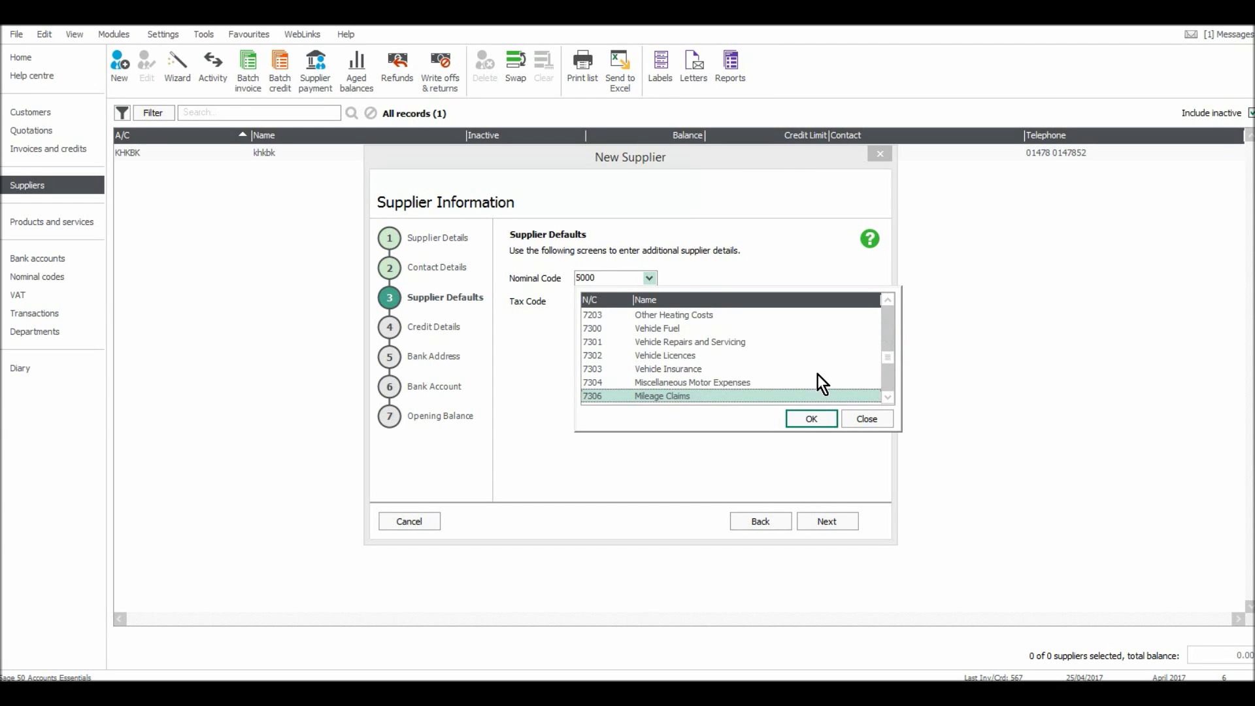
key("Down")
key("Down")
key("Down")
key("Down")
key("Down")
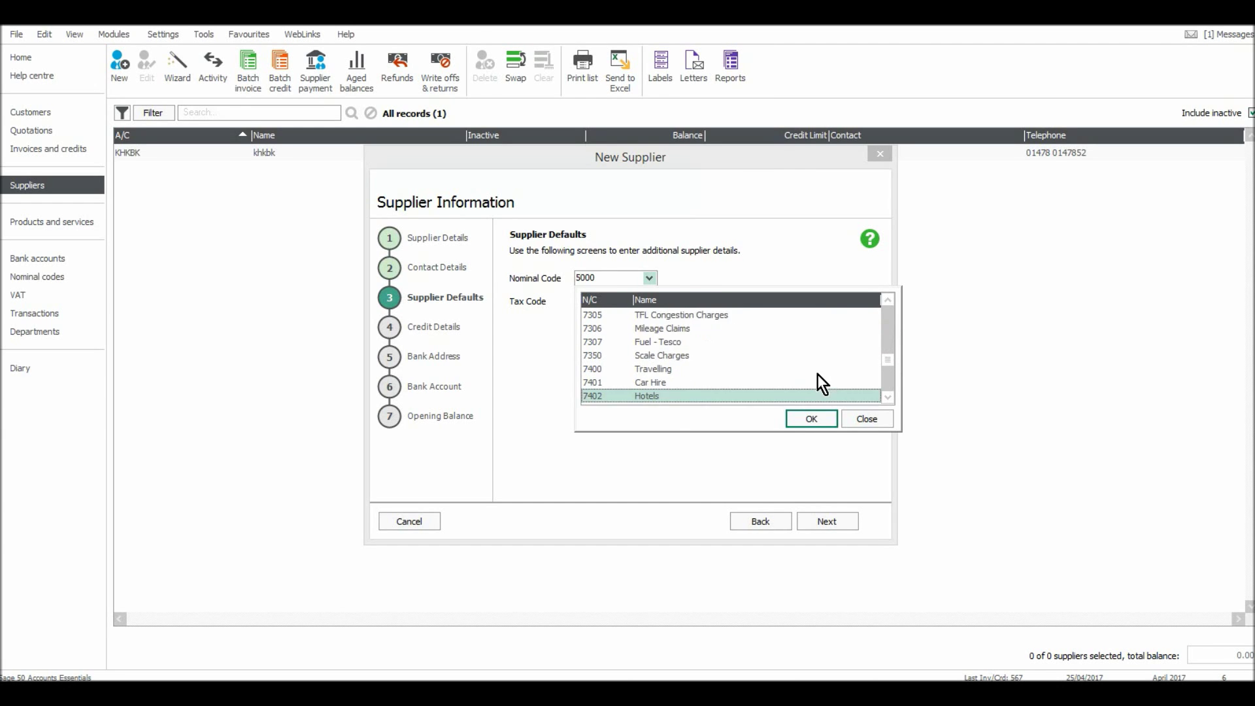
key("Down")
key("Down")
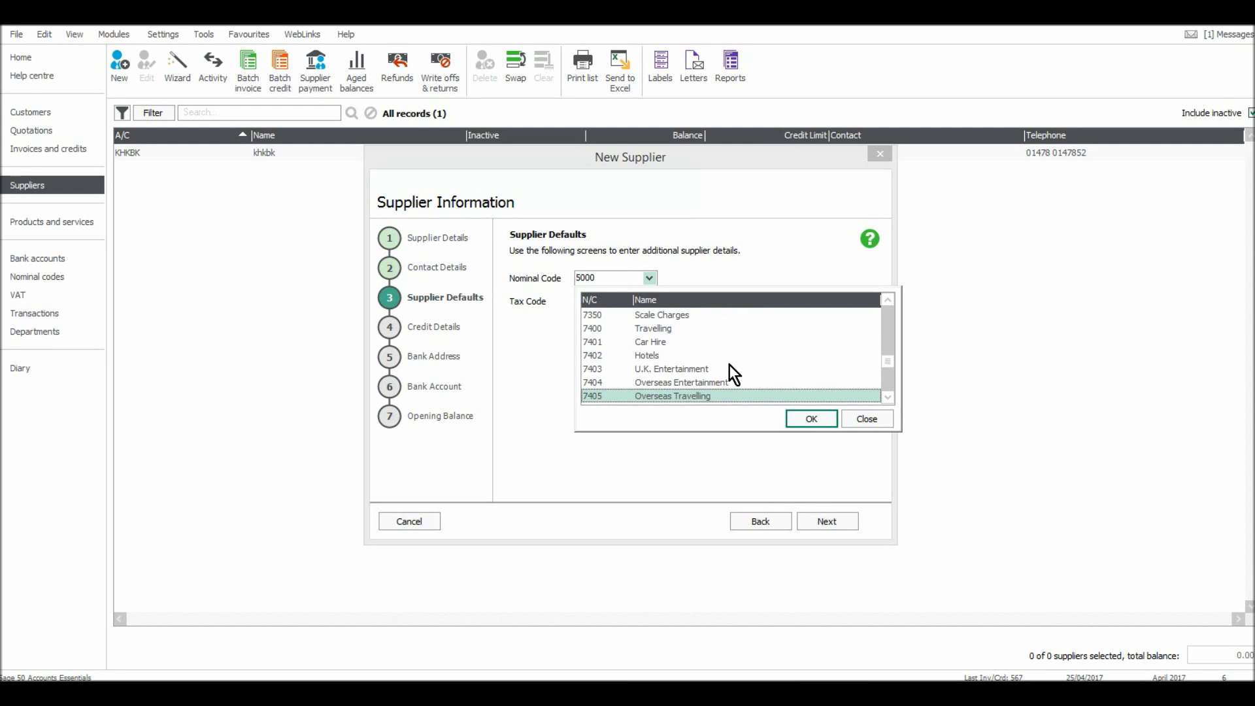
key("Down")
key("Down")
key("Down")
key("Down")
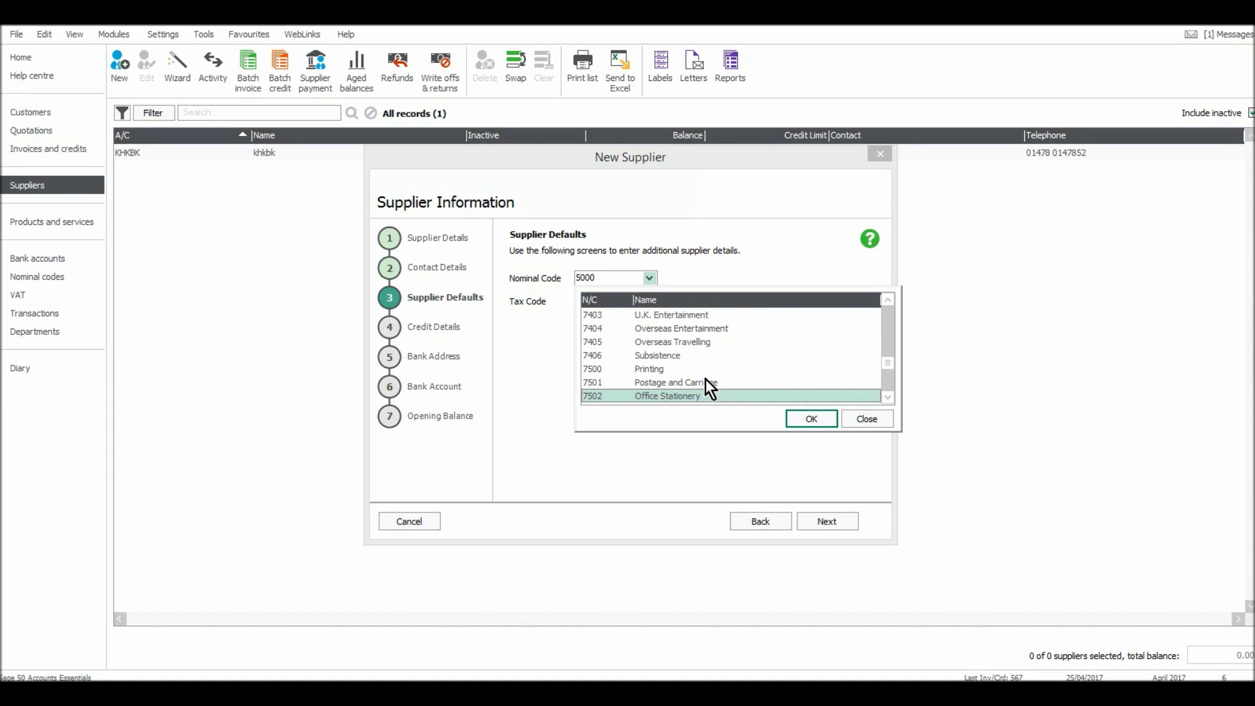
key("Down")
left_click(703, 381)
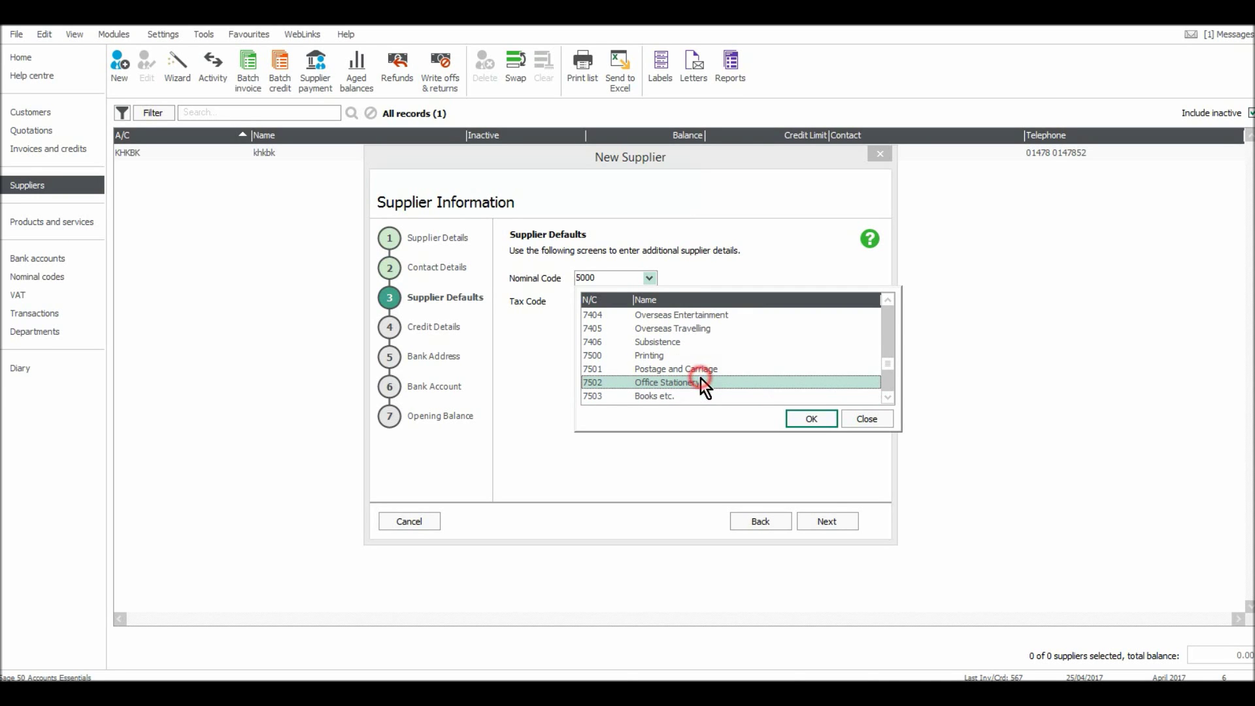
left_click(820, 421)
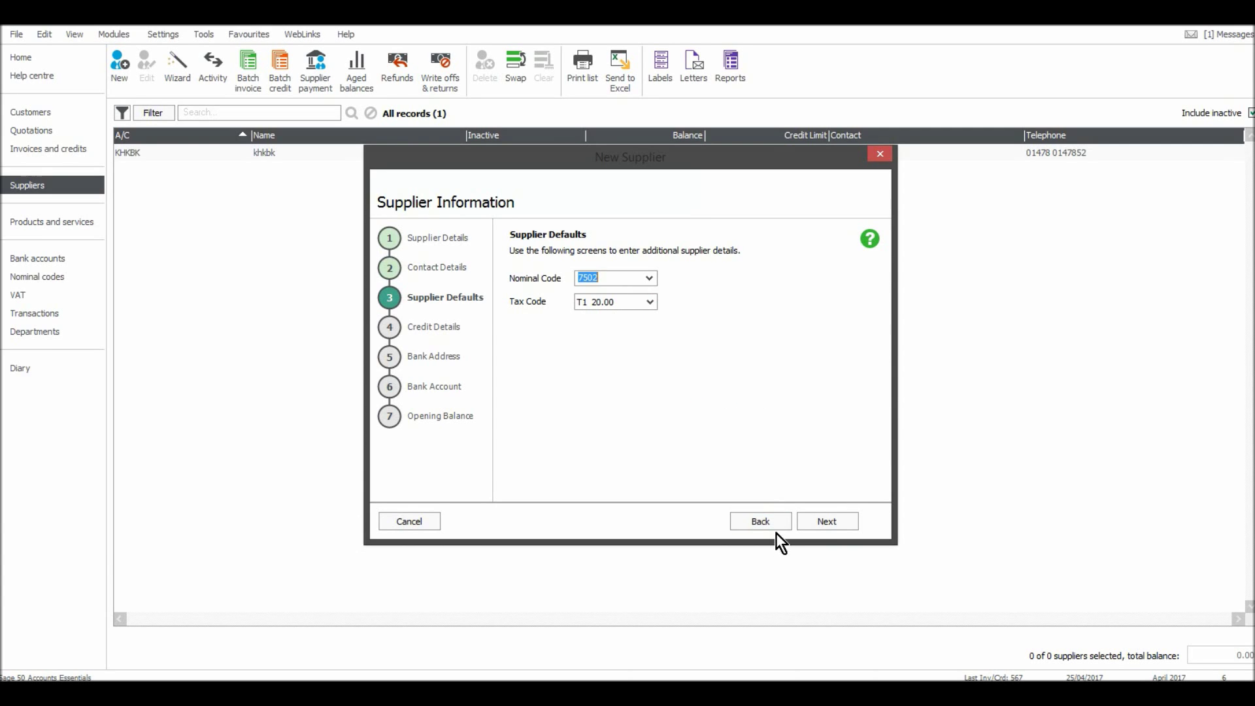
Mark credit terms as agreed and create Fast Supplies Ltd with no opening balance.
left_click(806, 527)
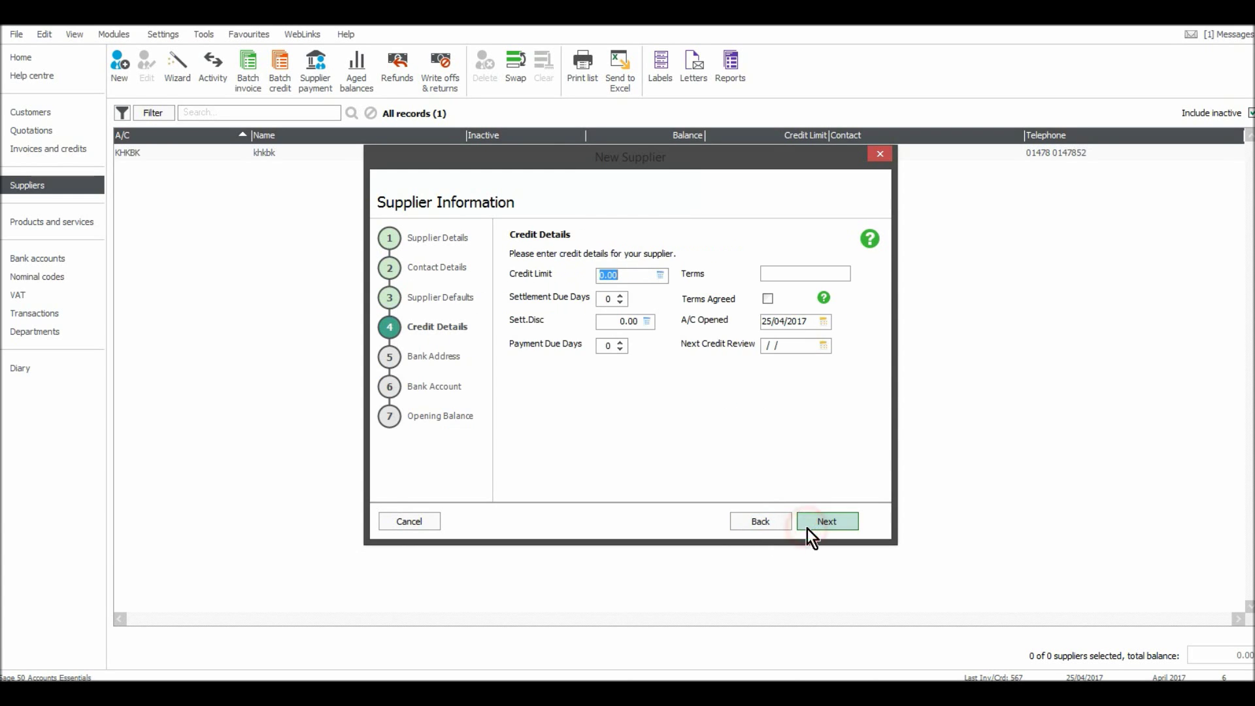
left_click(768, 301)
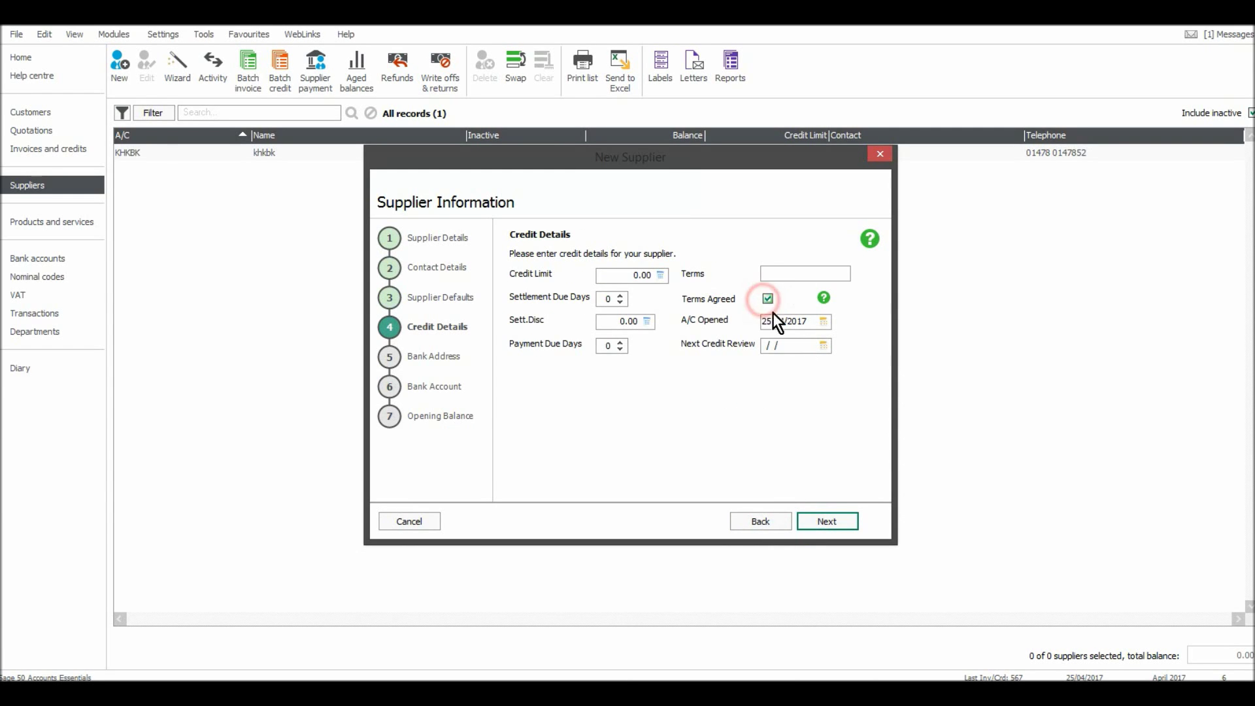
left_click(818, 526)
left_click(829, 524)
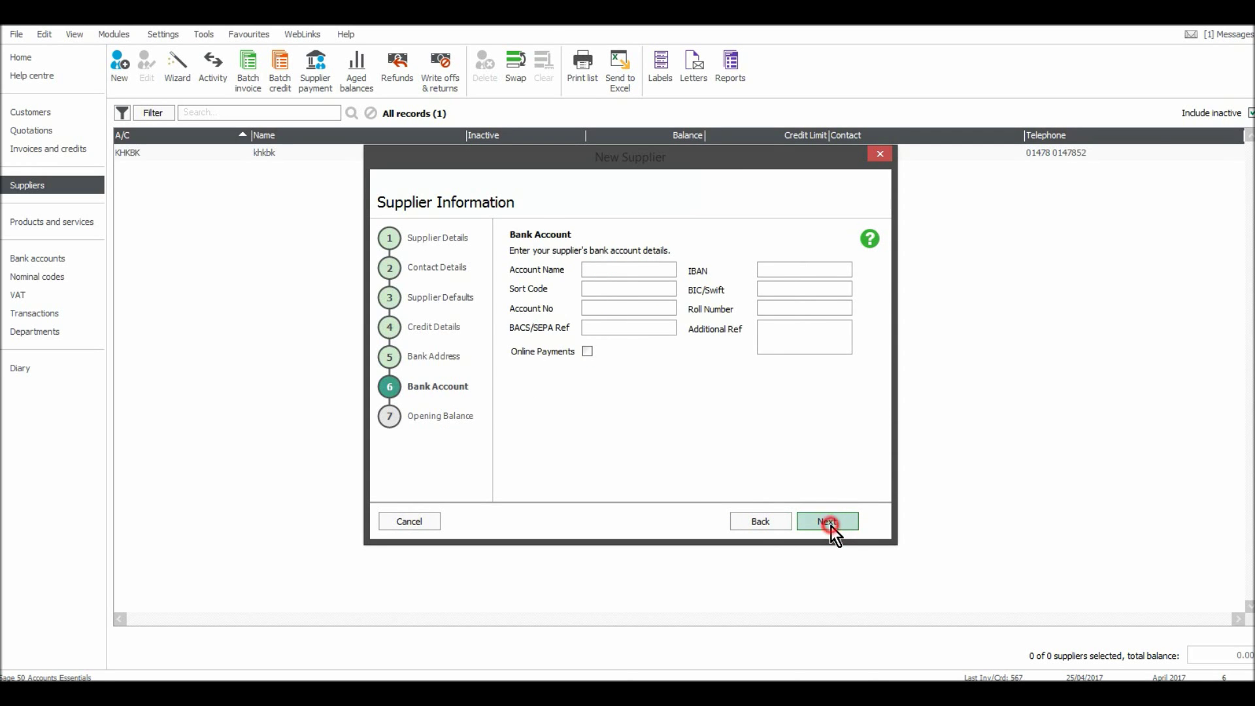
left_click(829, 525)
left_click(824, 524)
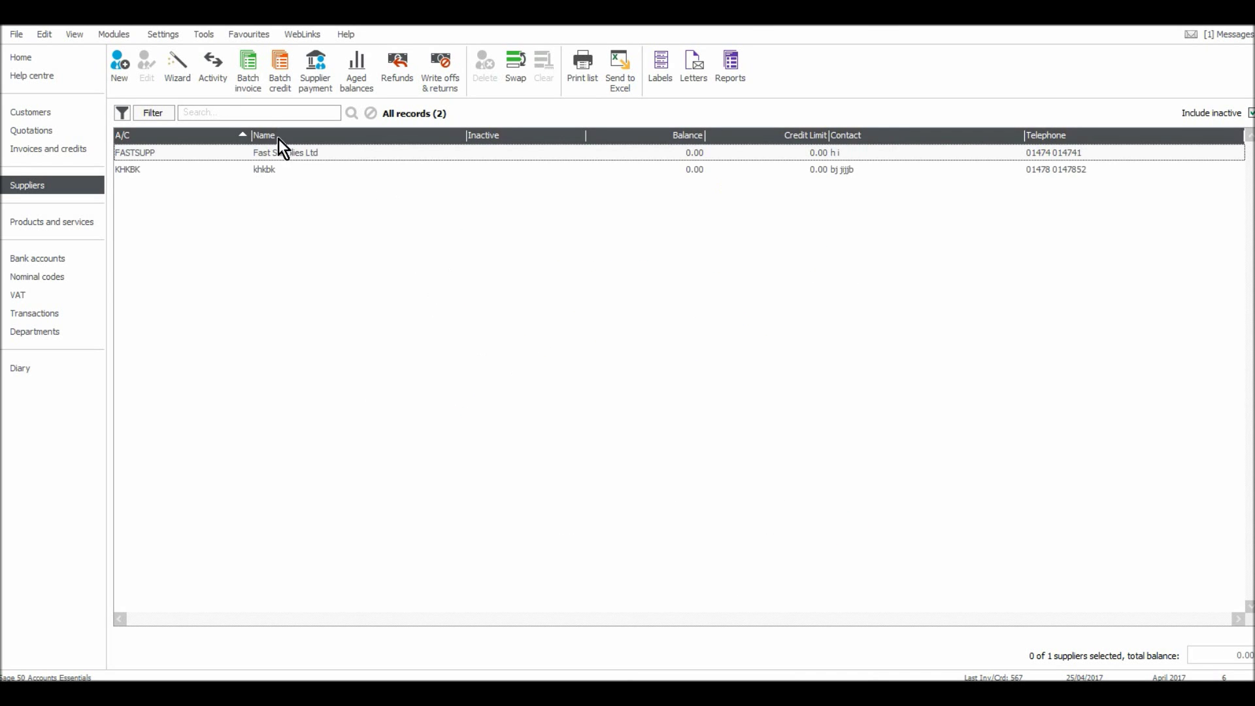